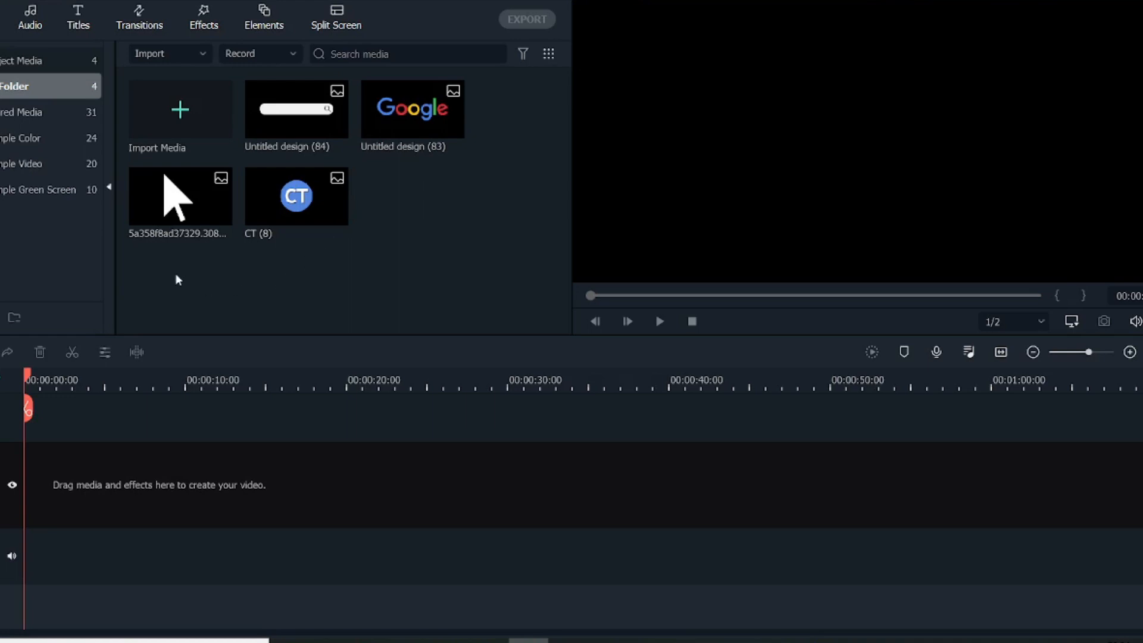
Add the White sample color to the start of the timeline and extend it to about 7 seconds.
left_click(42, 140)
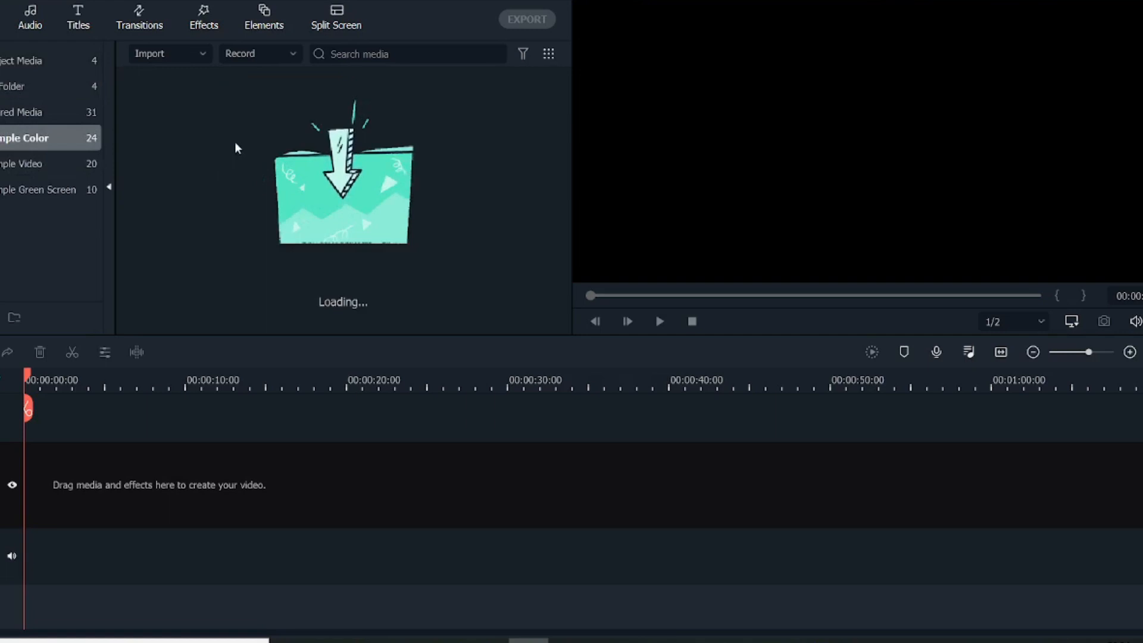
left_click_drag(164, 229, 72, 456)
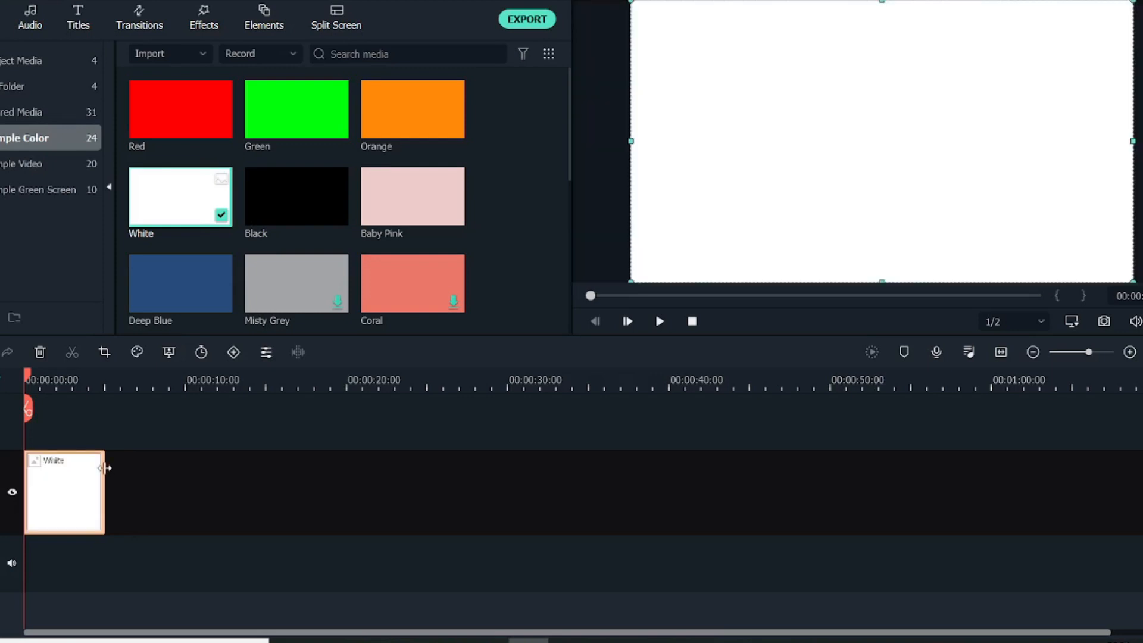
left_click_drag(105, 469, 137, 472)
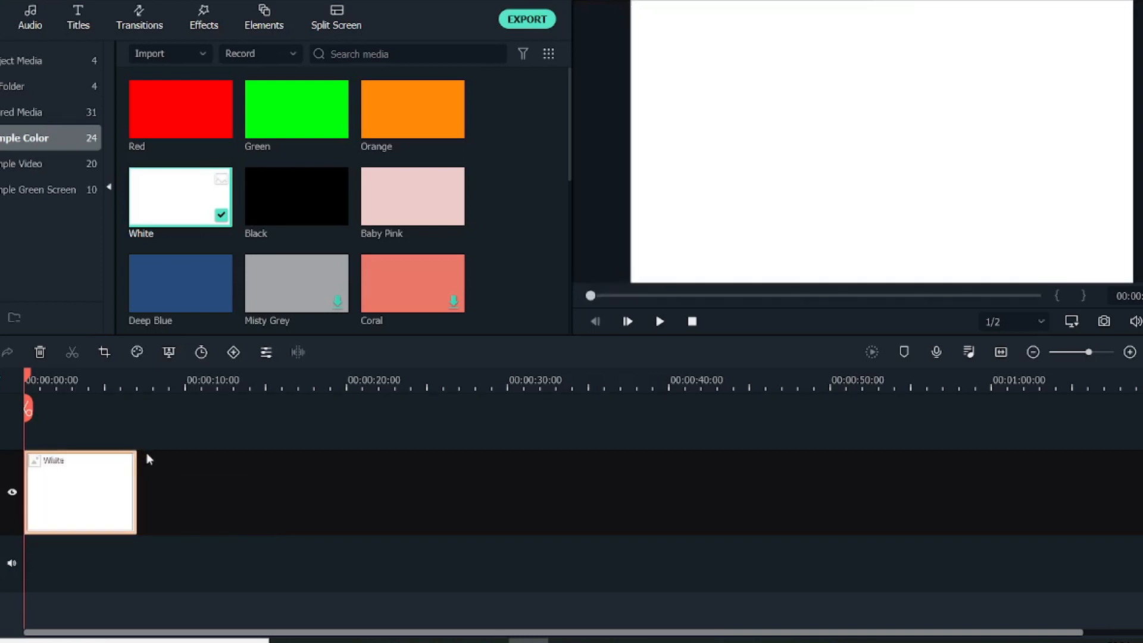
Stack the Google logo and the search bar images on tracks above the White clip, extending both to its length.
left_click(31, 86)
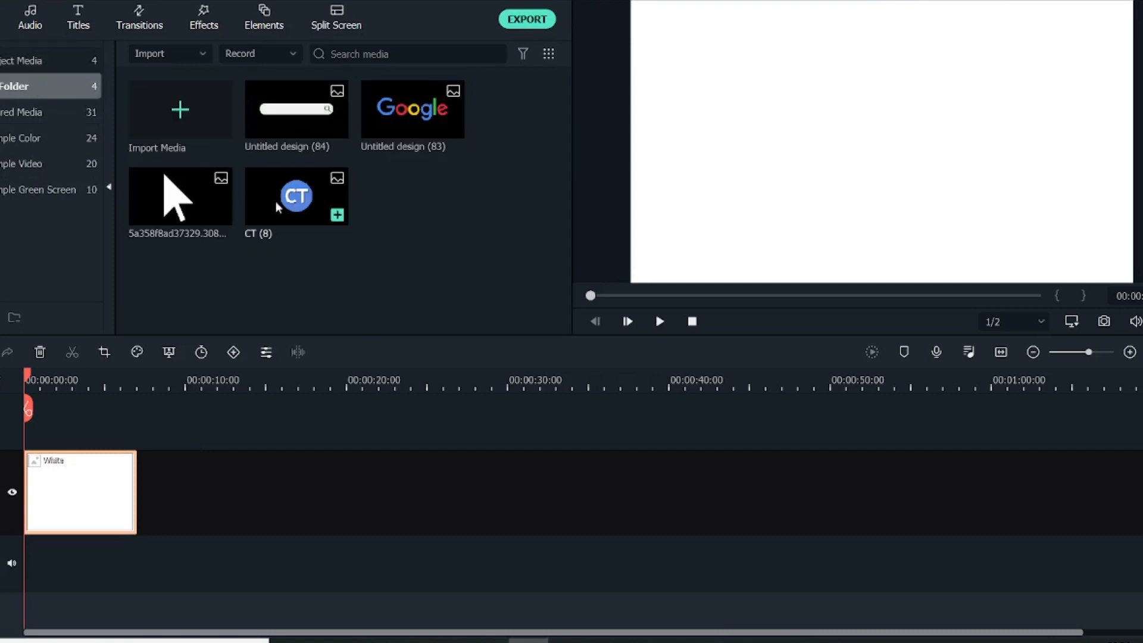
left_click_drag(420, 119, 30, 429)
left_click_drag(103, 479, 136, 477)
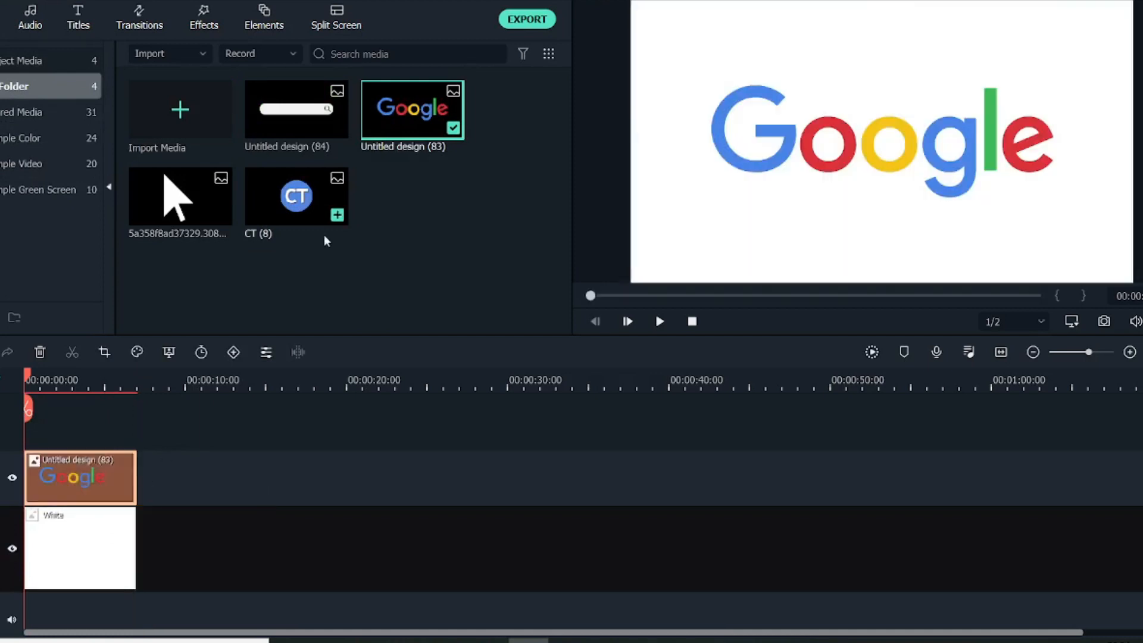
left_click_drag(277, 112, 29, 431)
left_click_drag(102, 474, 141, 466)
Shrink the search bar image in the preview and position it below the center of the Google logo.
left_click(862, 122)
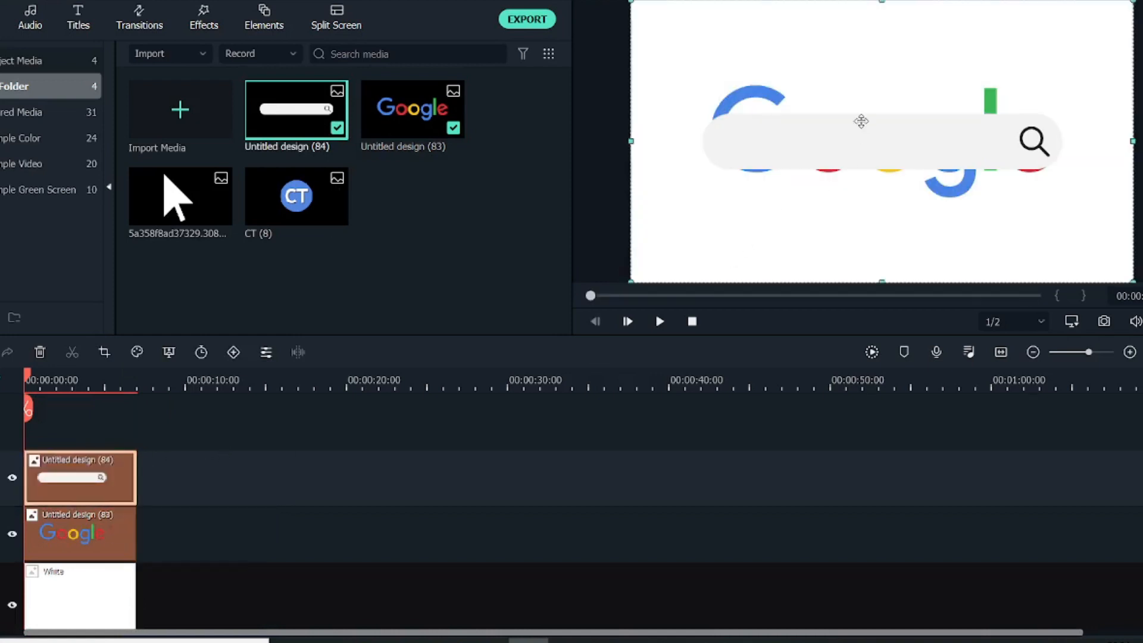
left_click_drag(632, 2, 824, 109)
left_click_drag(981, 236, 883, 236)
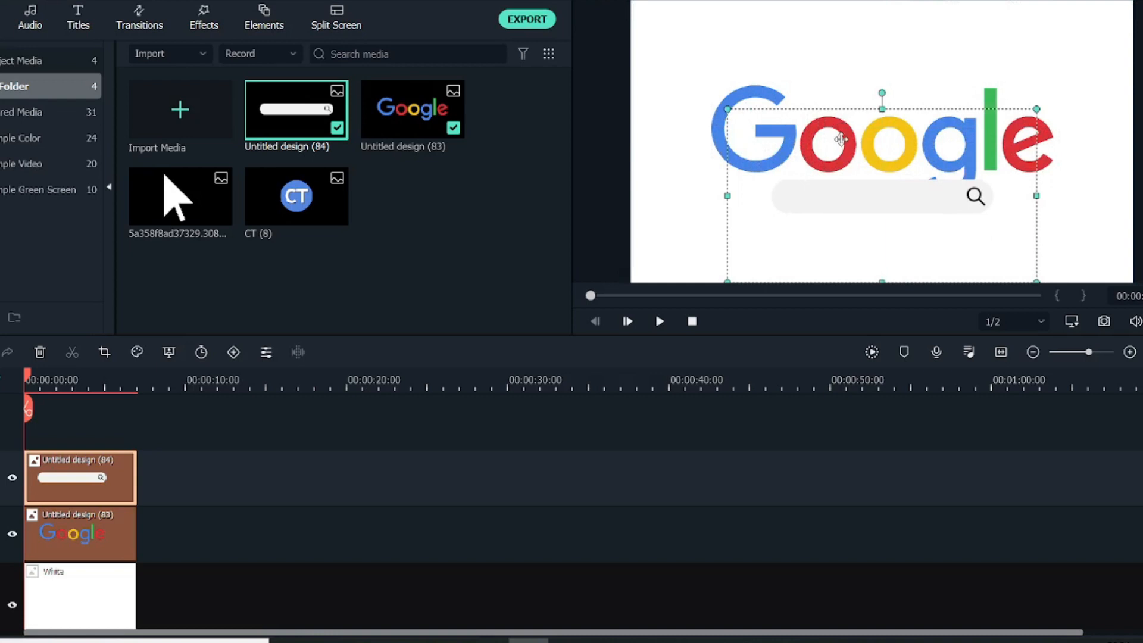
left_click_drag(841, 139, 841, 163)
left_click(826, 114)
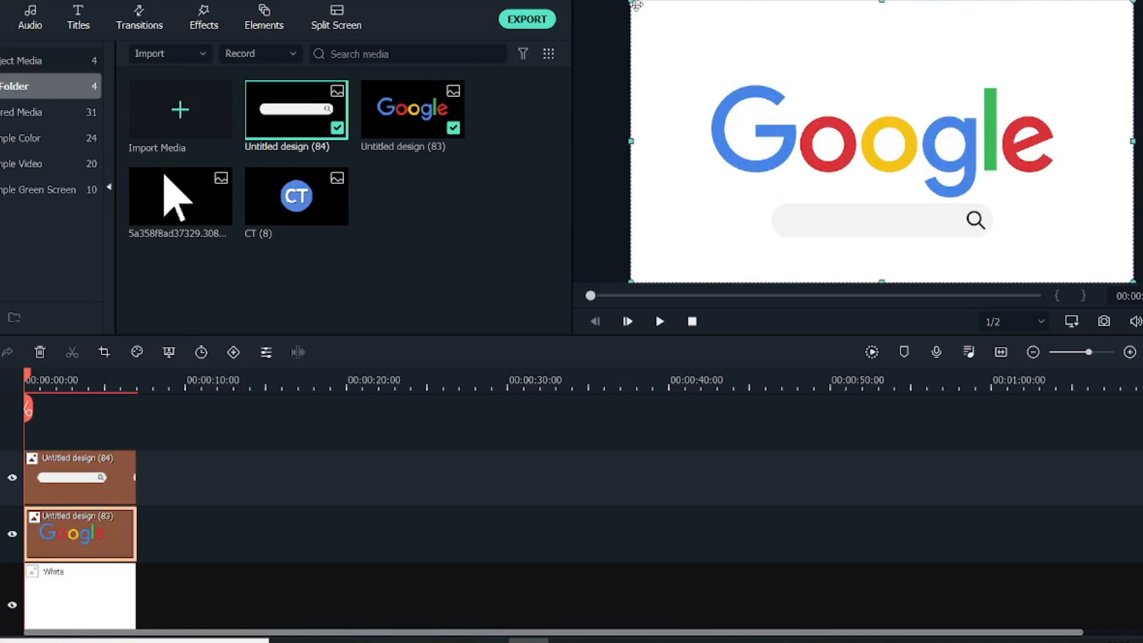
left_click_drag(862, 151, 857, 134)
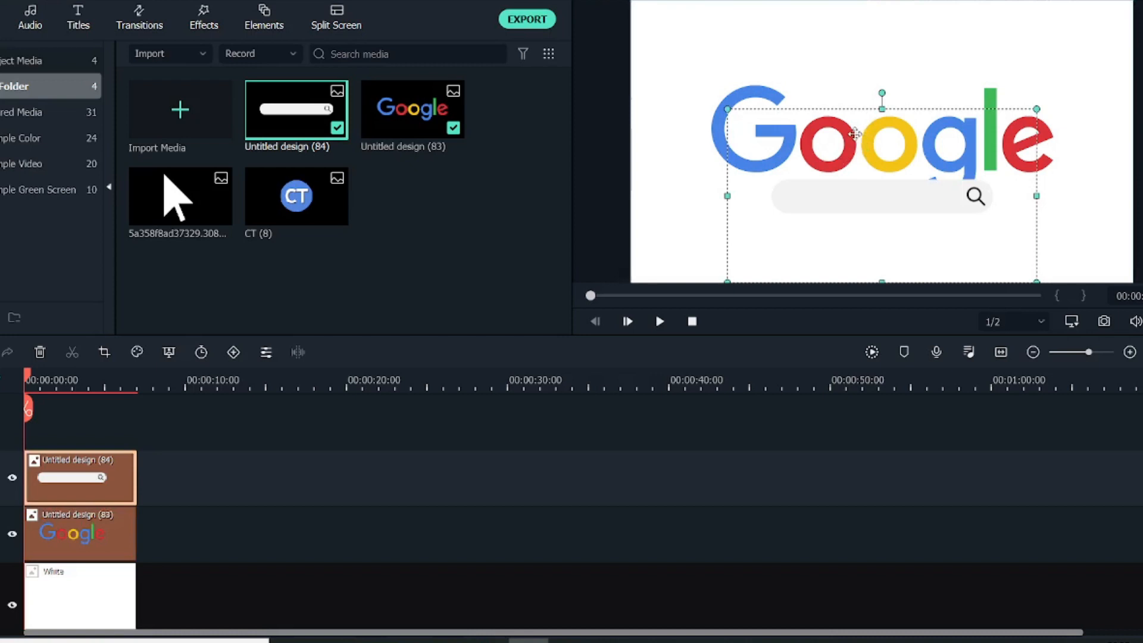
Shrink the Google logo in the preview and center it horizontally in the upper part of the frame.
left_click(819, 91)
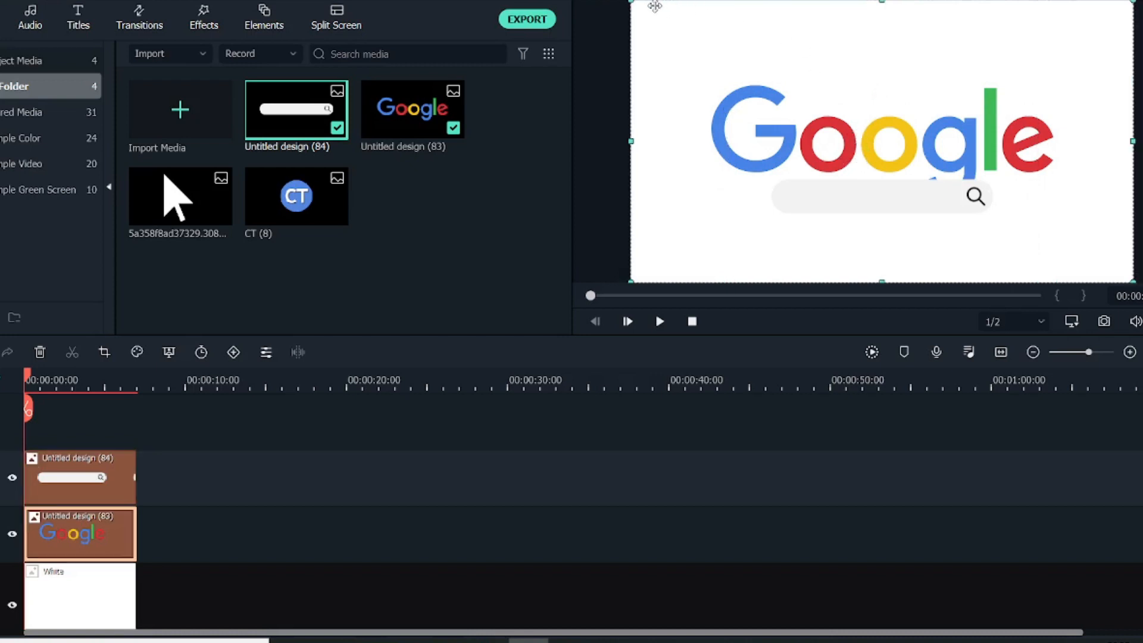
left_click_drag(635, 6, 910, 184)
left_click(854, 77)
left_click(957, 118)
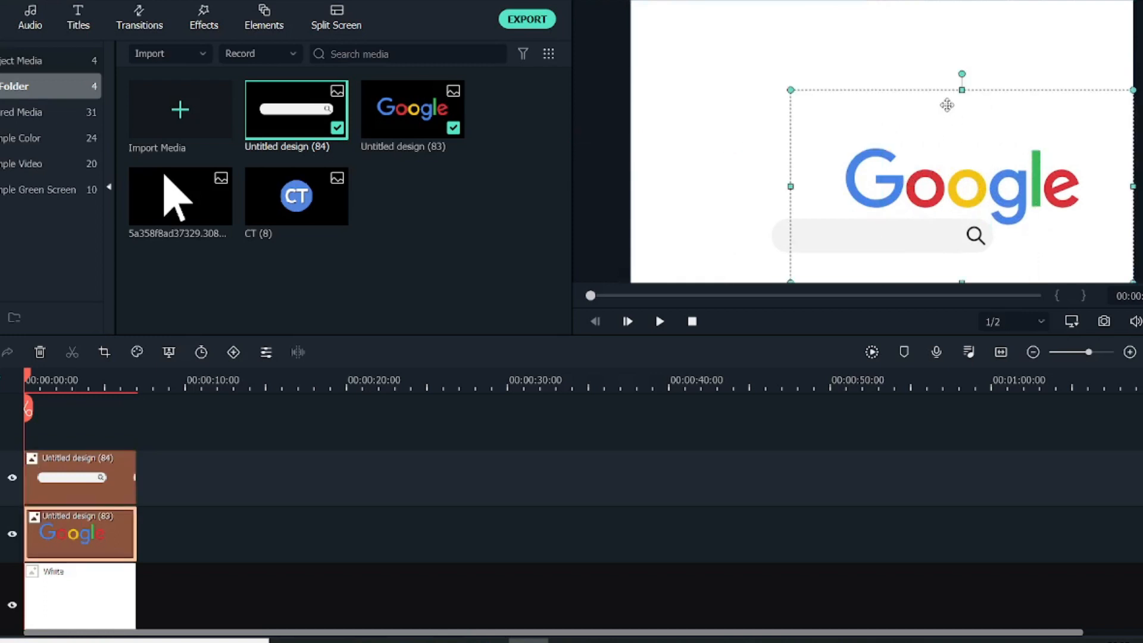
double_click(928, 140)
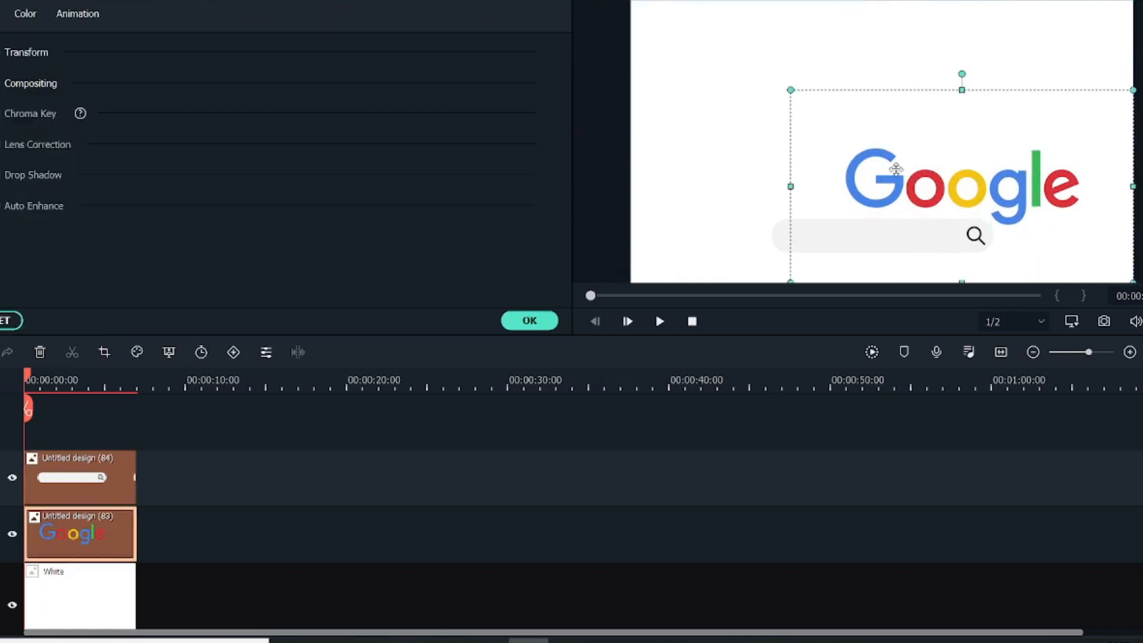
left_click_drag(897, 170, 892, 138)
left_click_drag(863, 96, 976, 101)
Move the search bar up to sit directly beneath the Google logo and close the clip settings.
left_click(926, 238)
left_click_drag(921, 248, 922, 183)
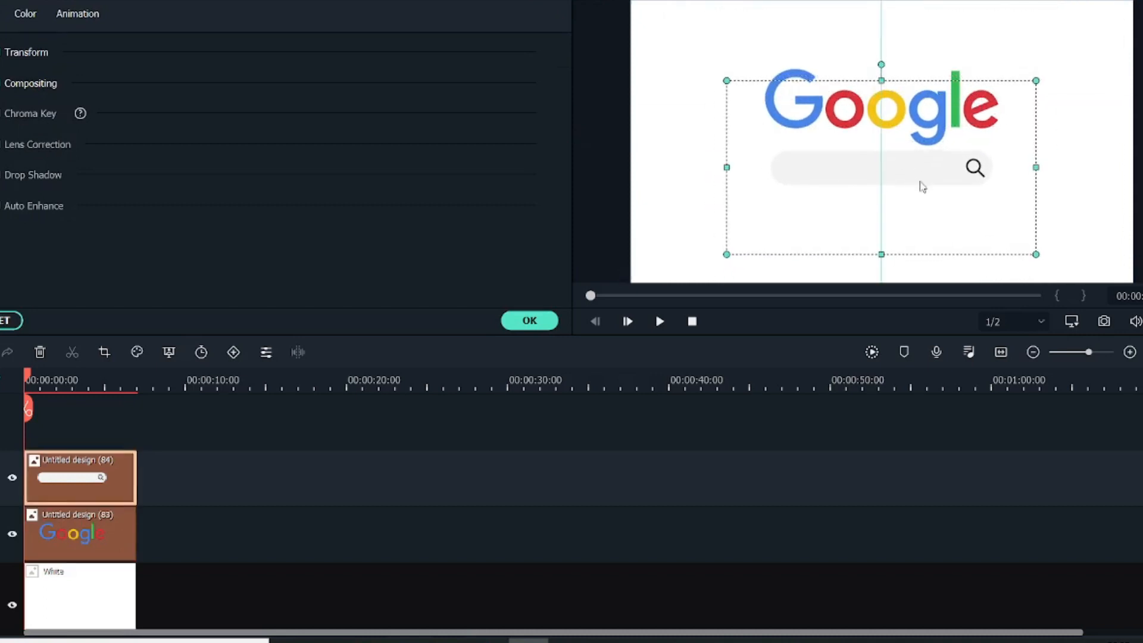
left_click(687, 218)
left_click(543, 322)
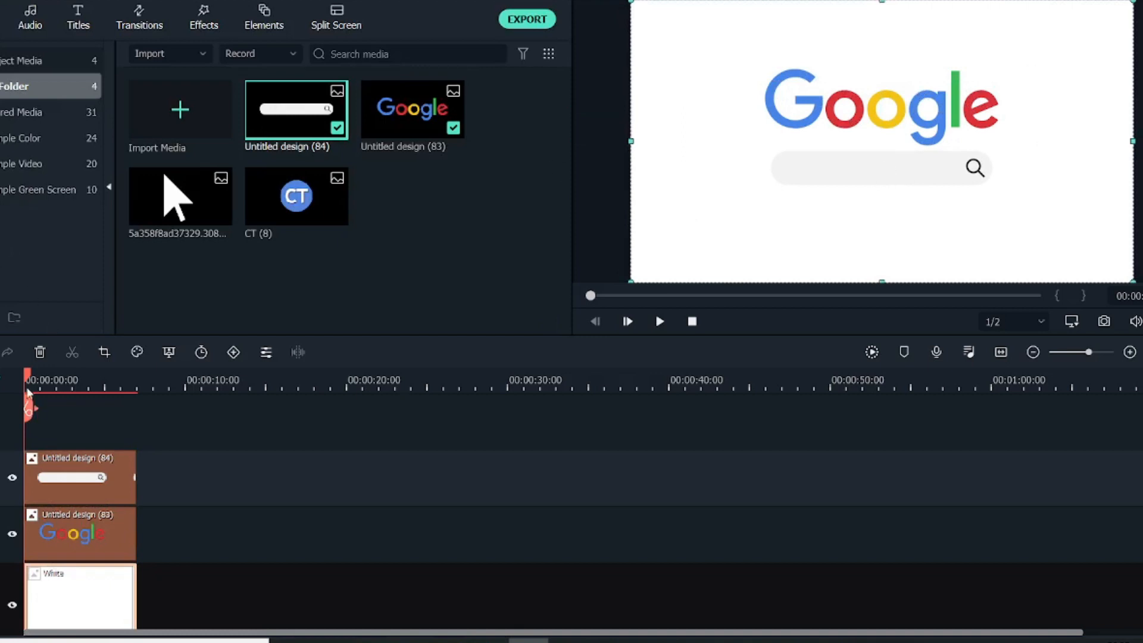
Add a custom animation keyframe to the Google logo clip at about 0.9 seconds.
left_click_drag(26, 386, 40, 390)
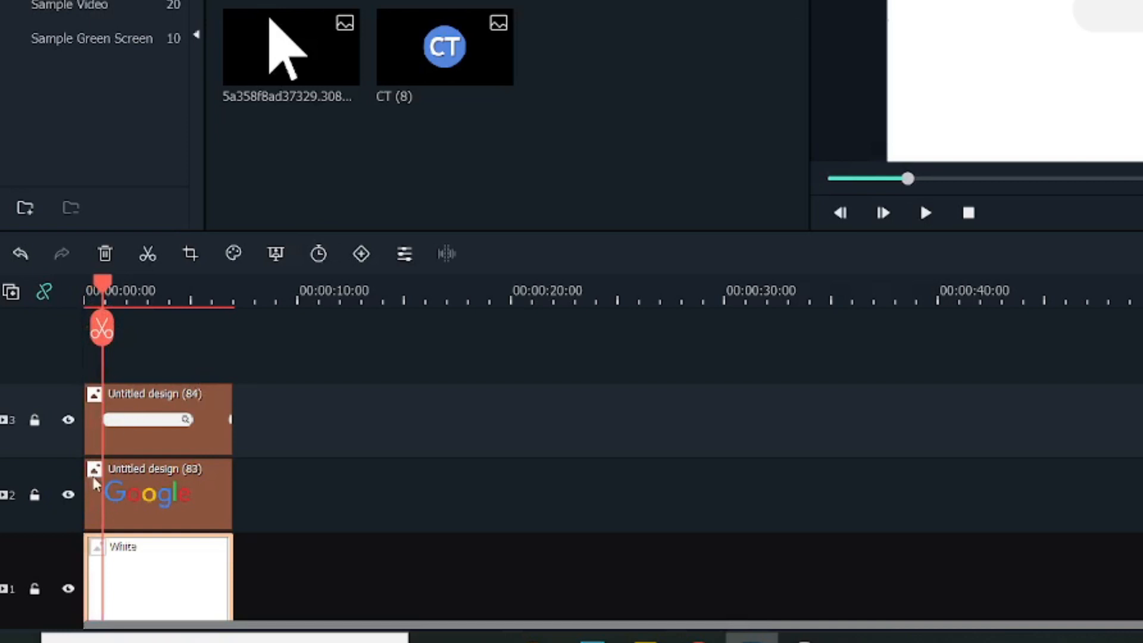
left_click_drag(164, 305, 390, 306)
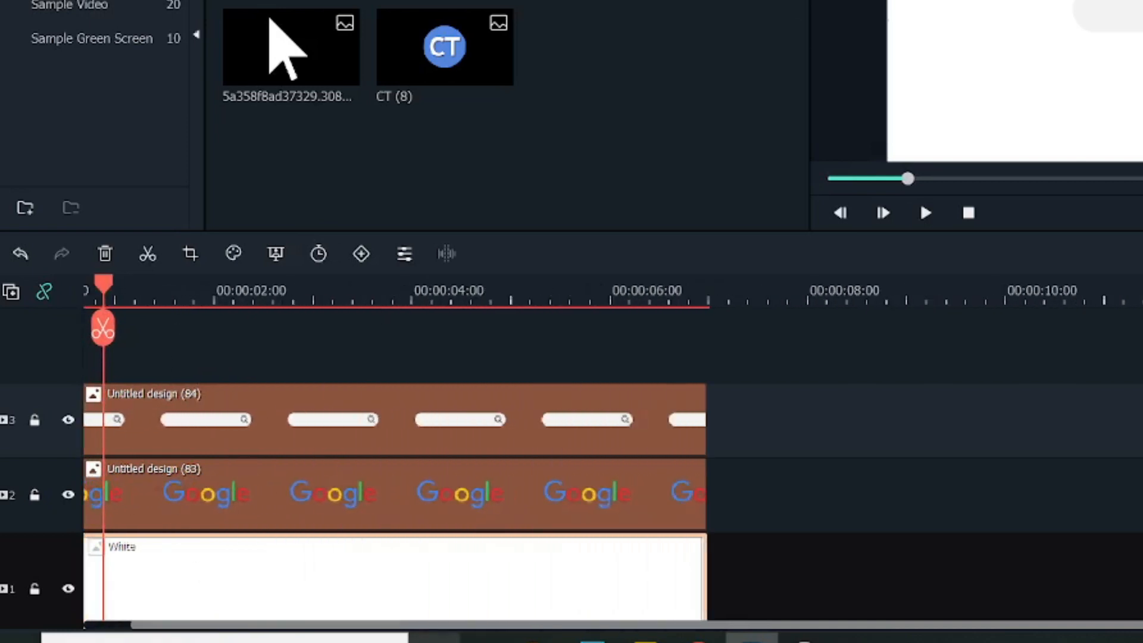
left_click_drag(437, 631, 263, 630)
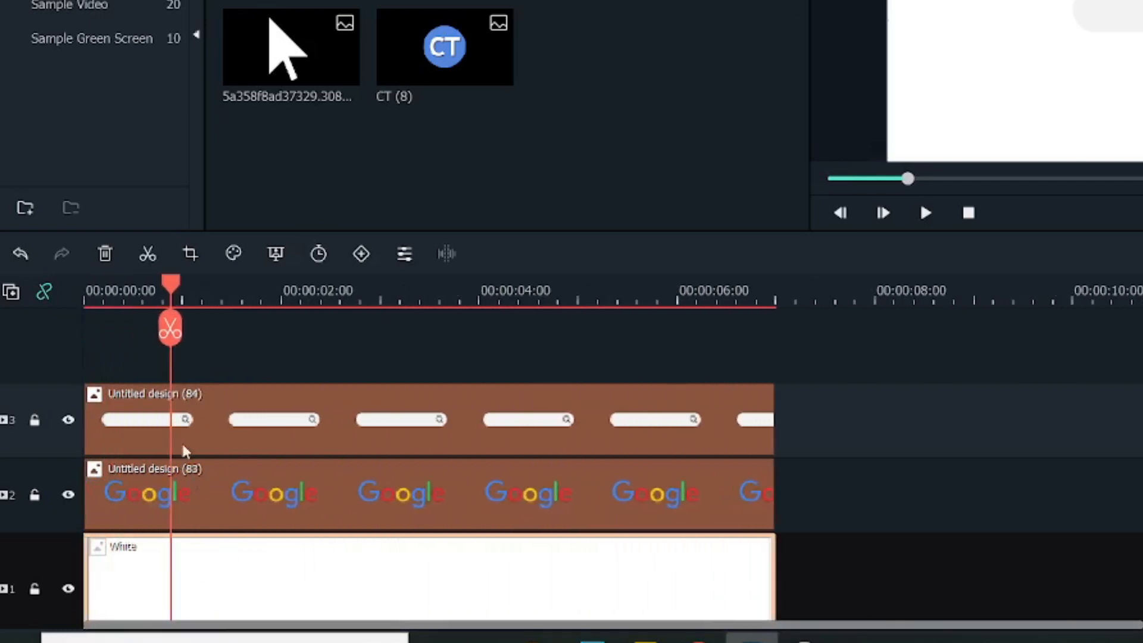
double_click(205, 490)
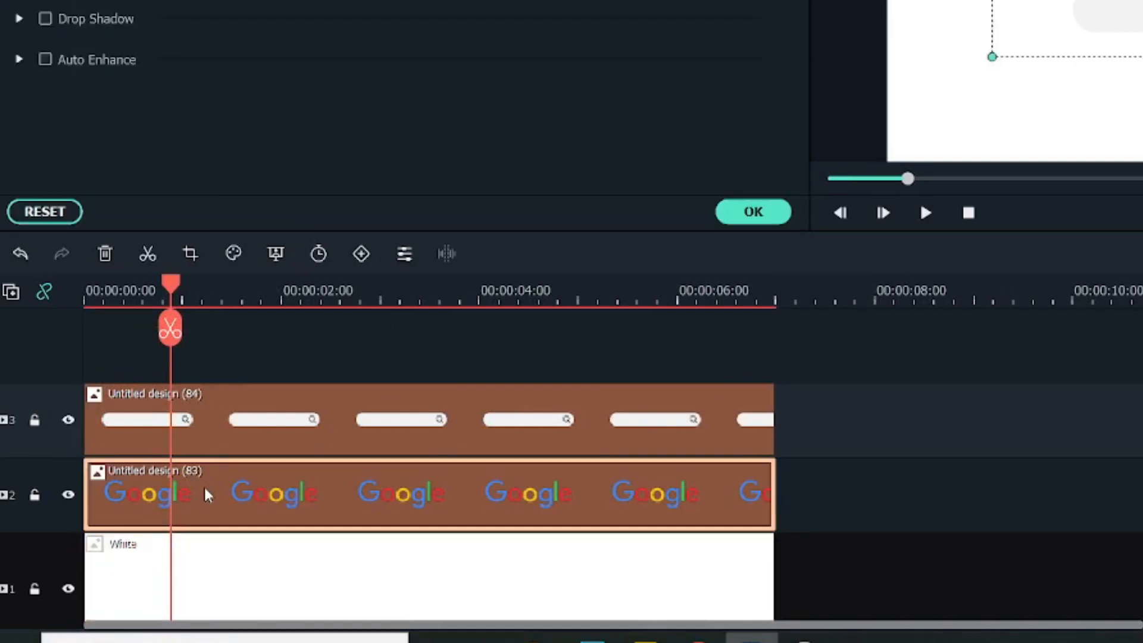
left_click(68, 17)
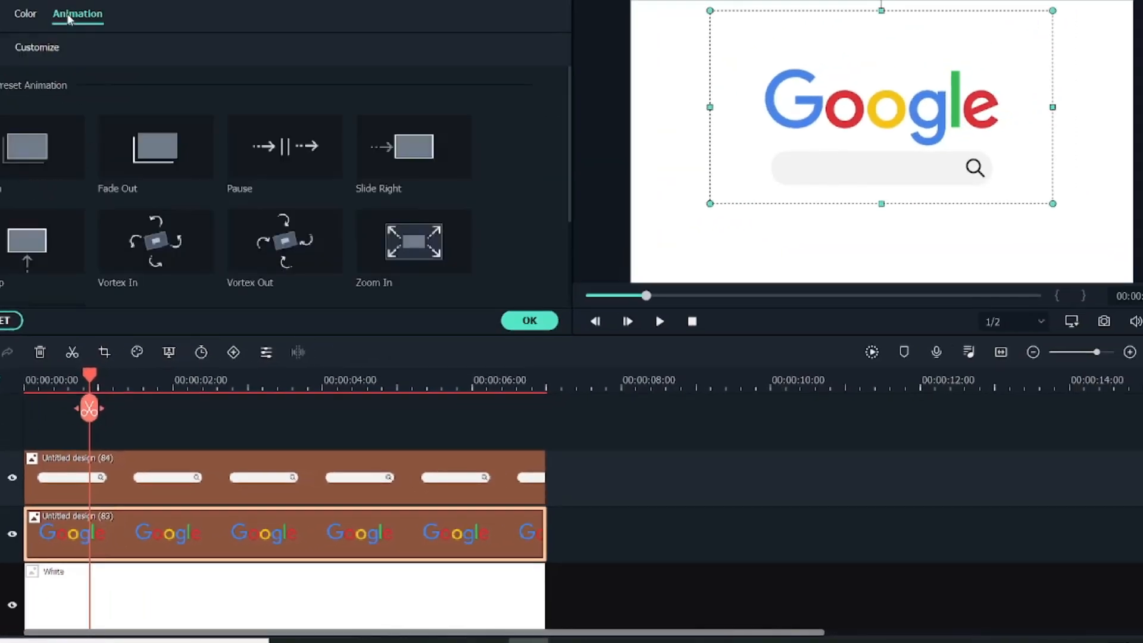
left_click(39, 49)
left_click(190, 113)
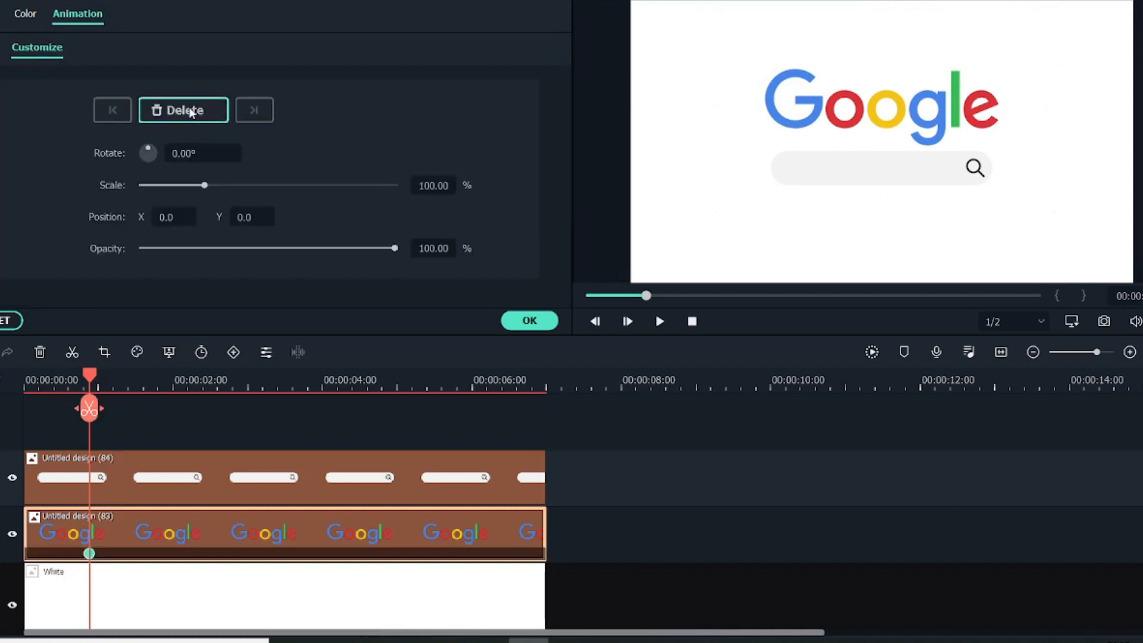
Create a keyframe at the start of the Google logo clip with the logo moved up out of frame, Y position 260.
left_click_drag(89, 381, 30, 381)
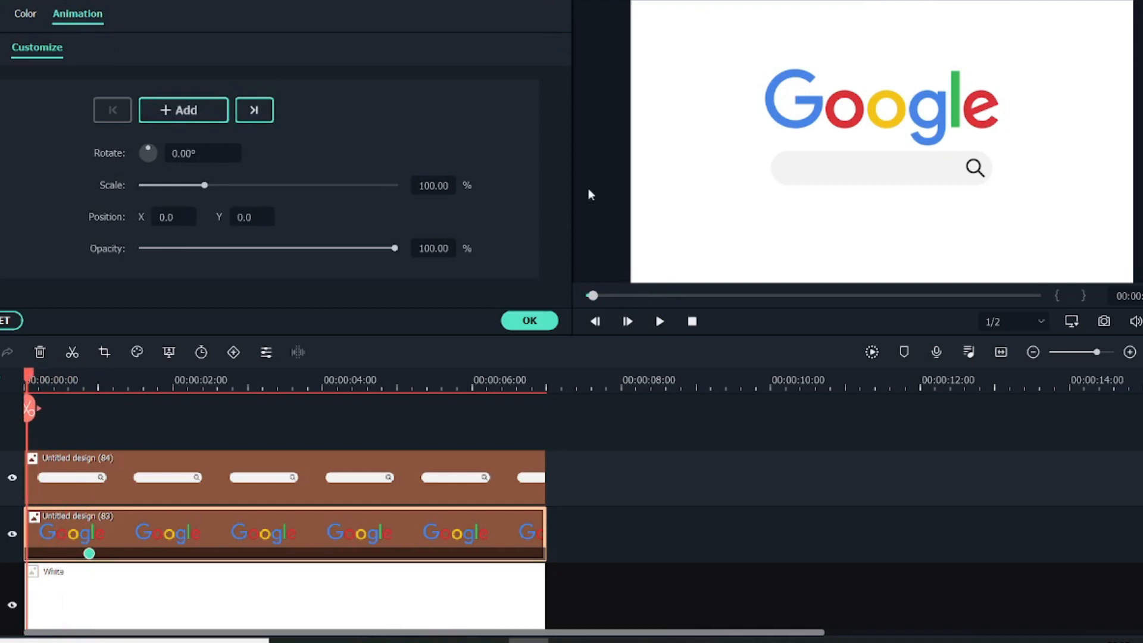
left_click(885, 43)
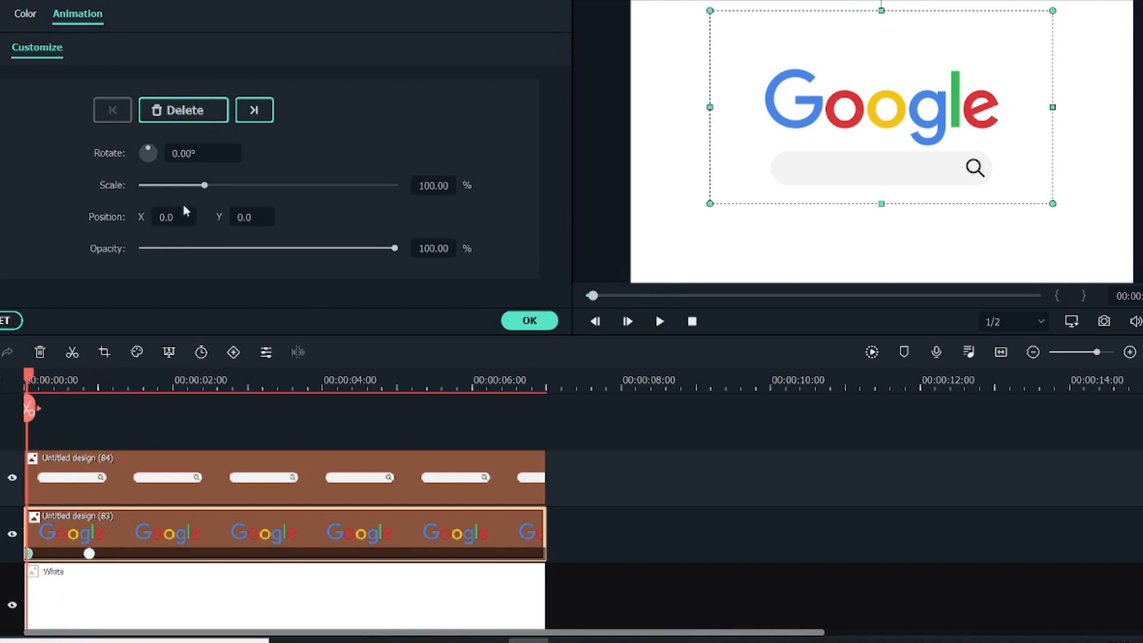
left_click_drag(881, 107, 881, 0)
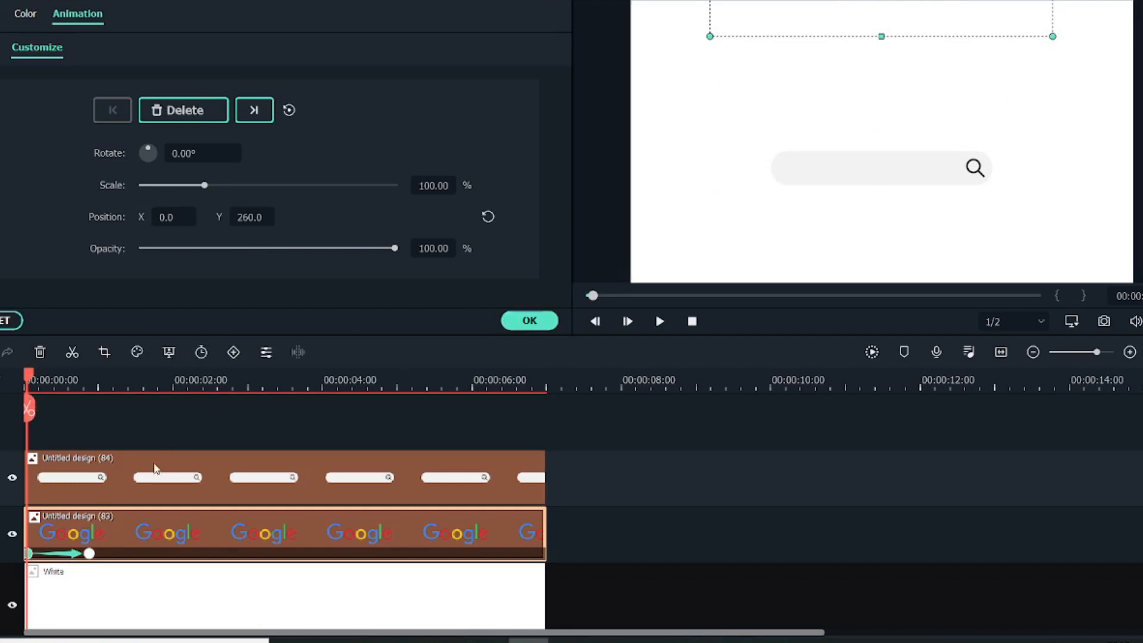
Add a custom animation keyframe to the search bar clip at about 0.9 seconds, aligned with the logo's second keyframe.
left_click(109, 475)
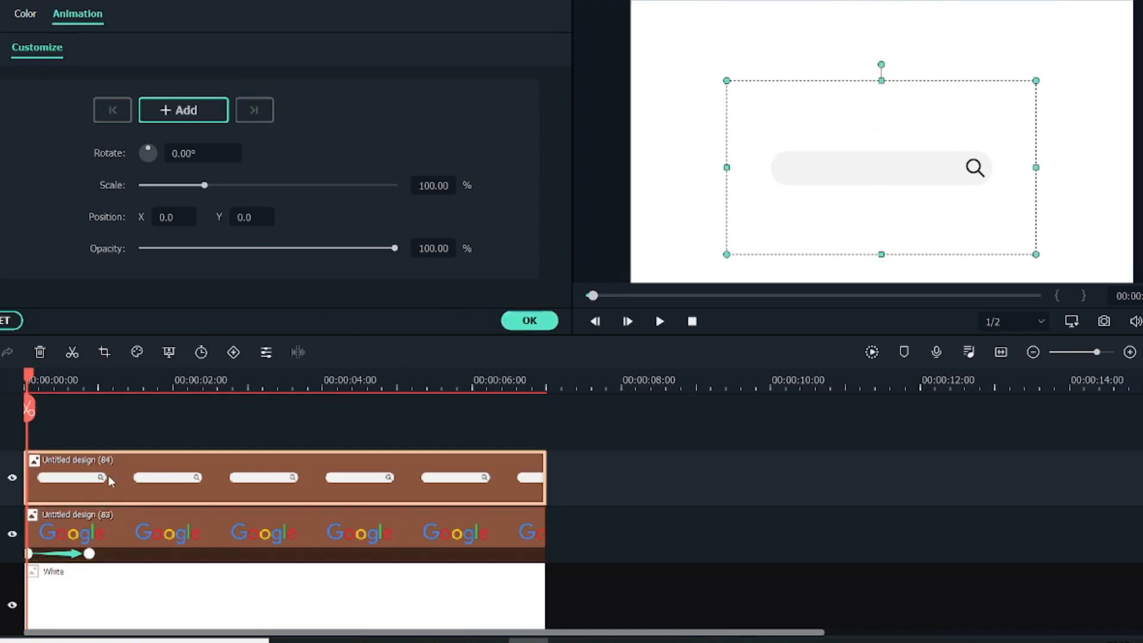
left_click_drag(38, 382, 95, 398)
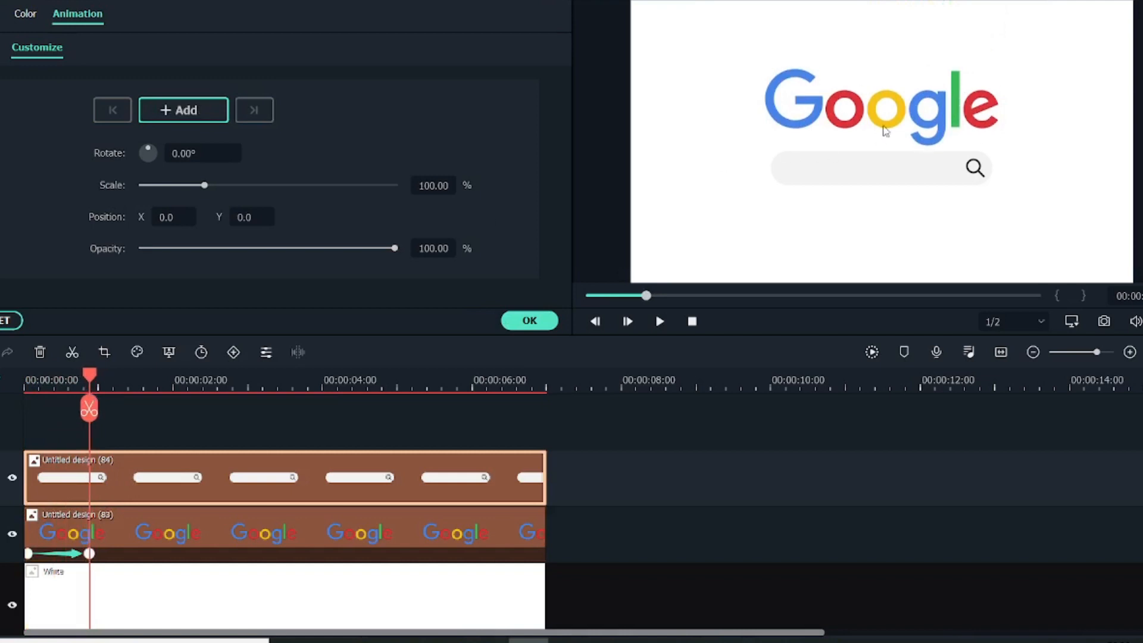
left_click(204, 114)
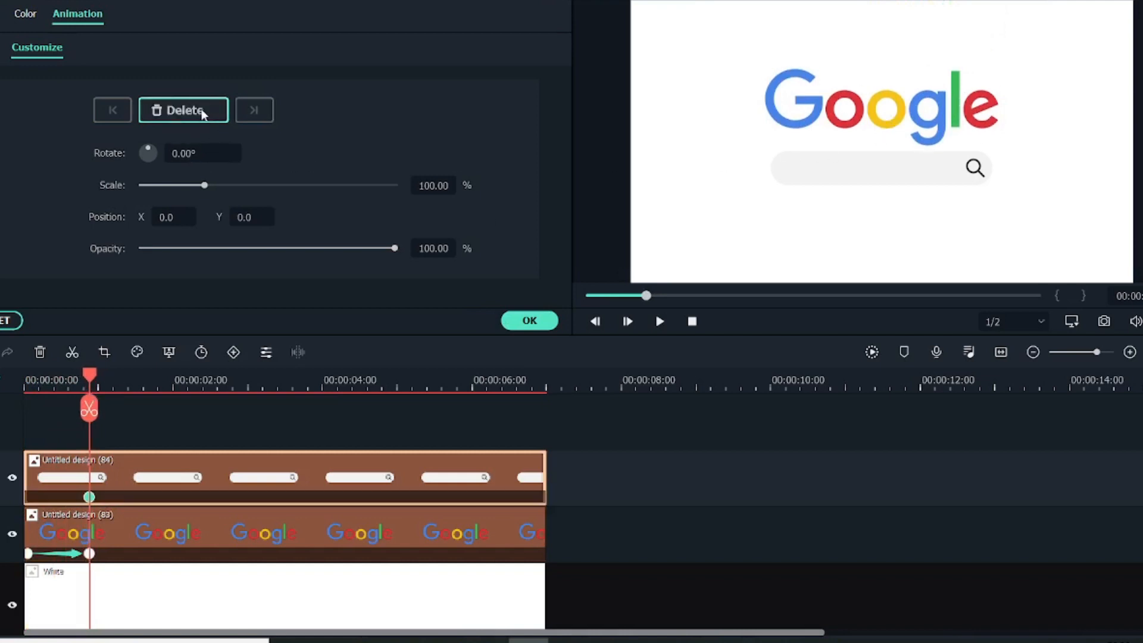
Create a keyframe at the start of the search bar clip with Y position -239 and accept the animation.
left_click_drag(94, 375, 31, 380)
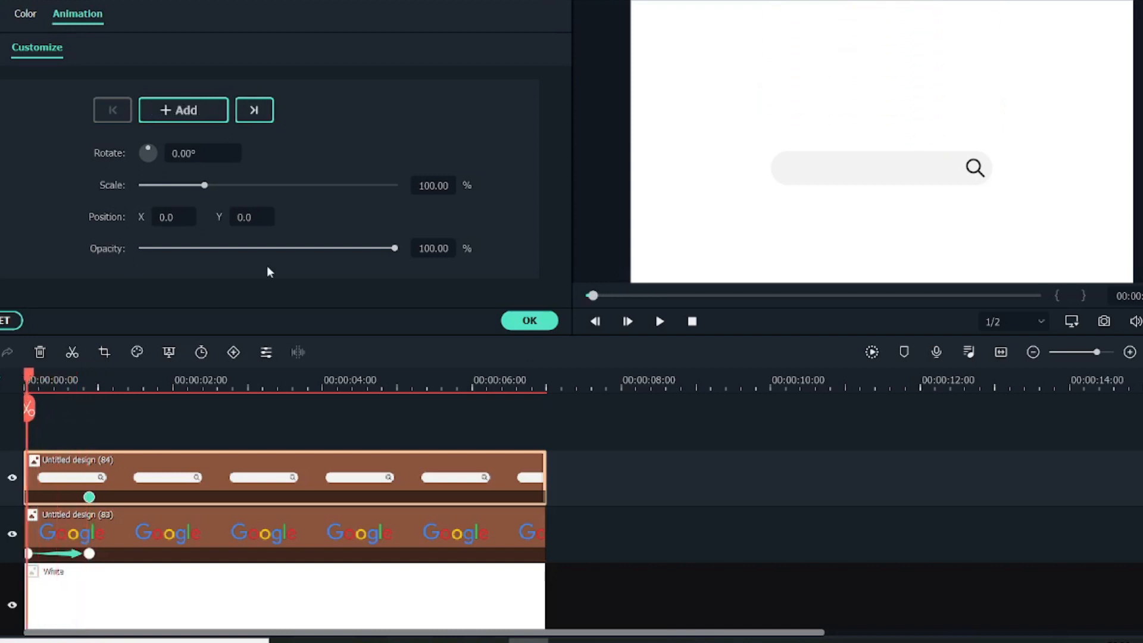
left_click_drag(251, 216, 109, 217)
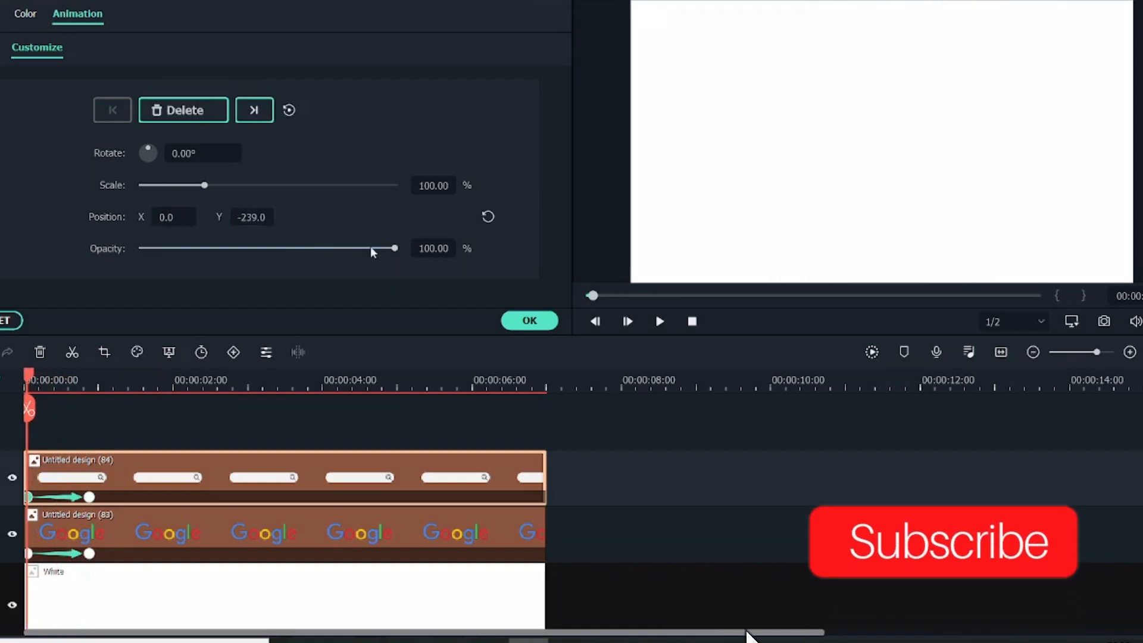
left_click(529, 320)
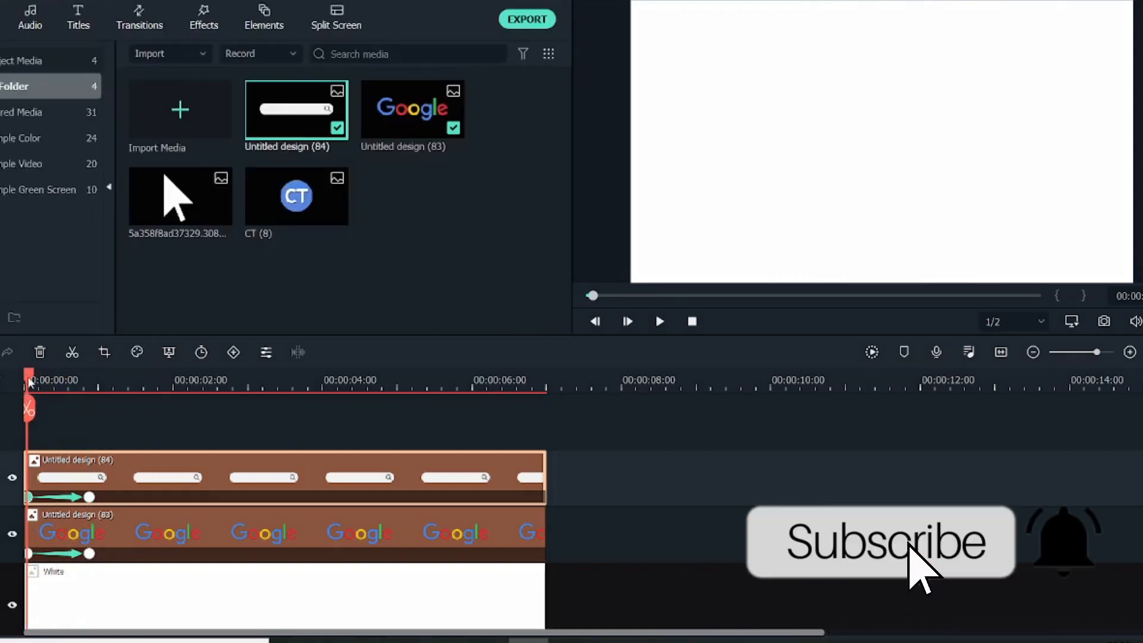
Place a Default Title on a track above the search bar just after its animation, and trim it to end at about 3.8 seconds.
left_click_drag(31, 381, 99, 381)
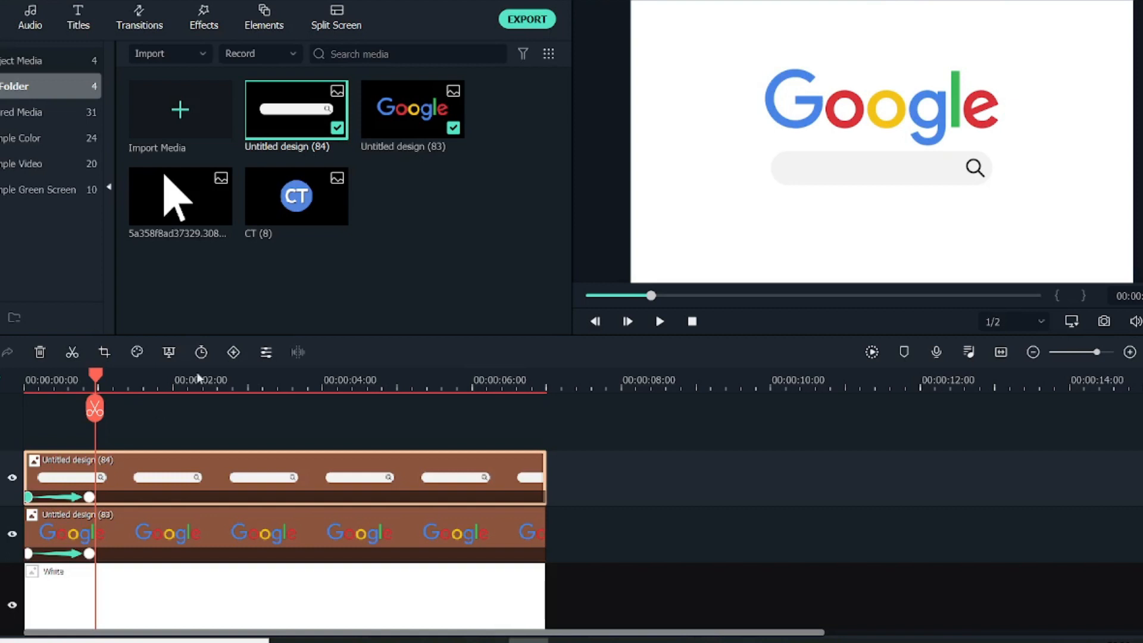
left_click(74, 13)
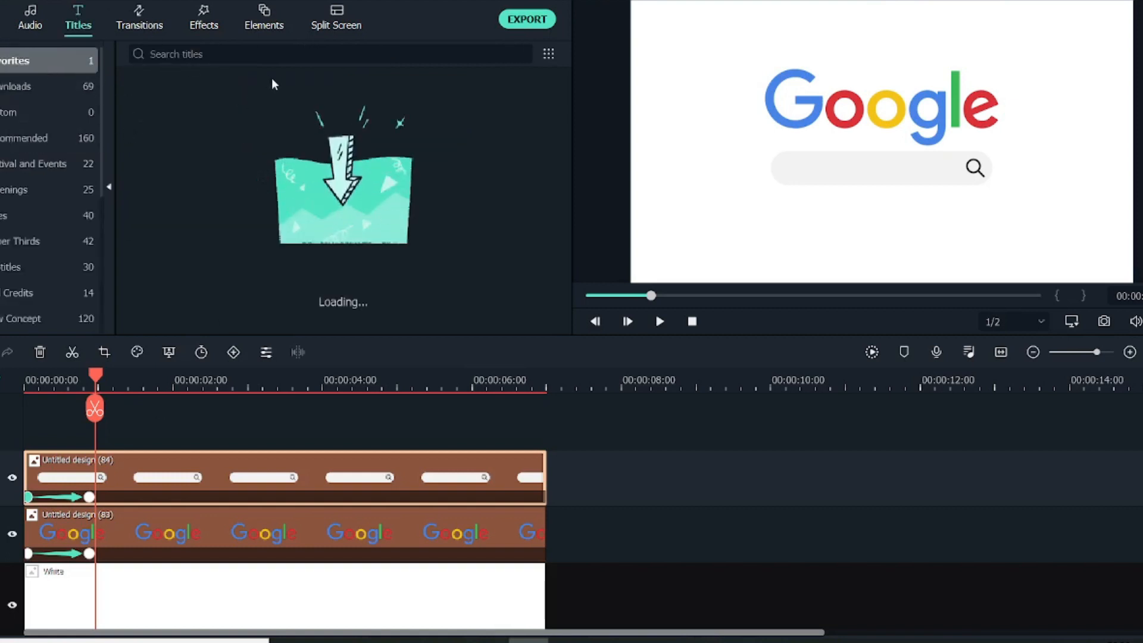
left_click_drag(205, 122, 99, 428)
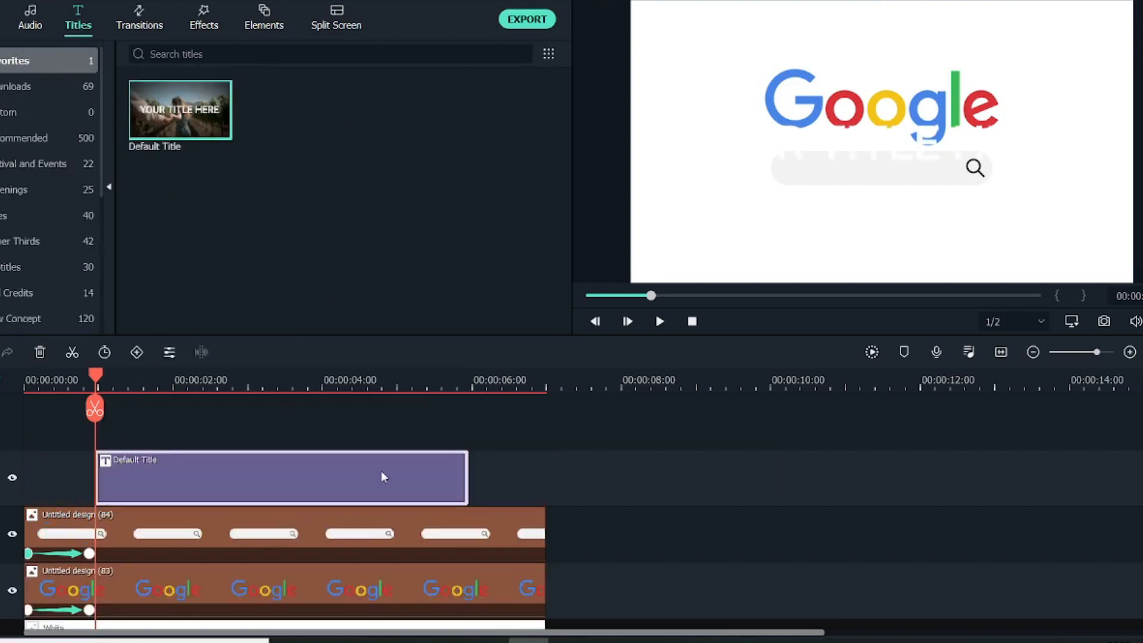
left_click_drag(469, 476, 312, 479)
Replace the default title's text with "Creators Theory" and set its text color to black.
double_click(195, 477)
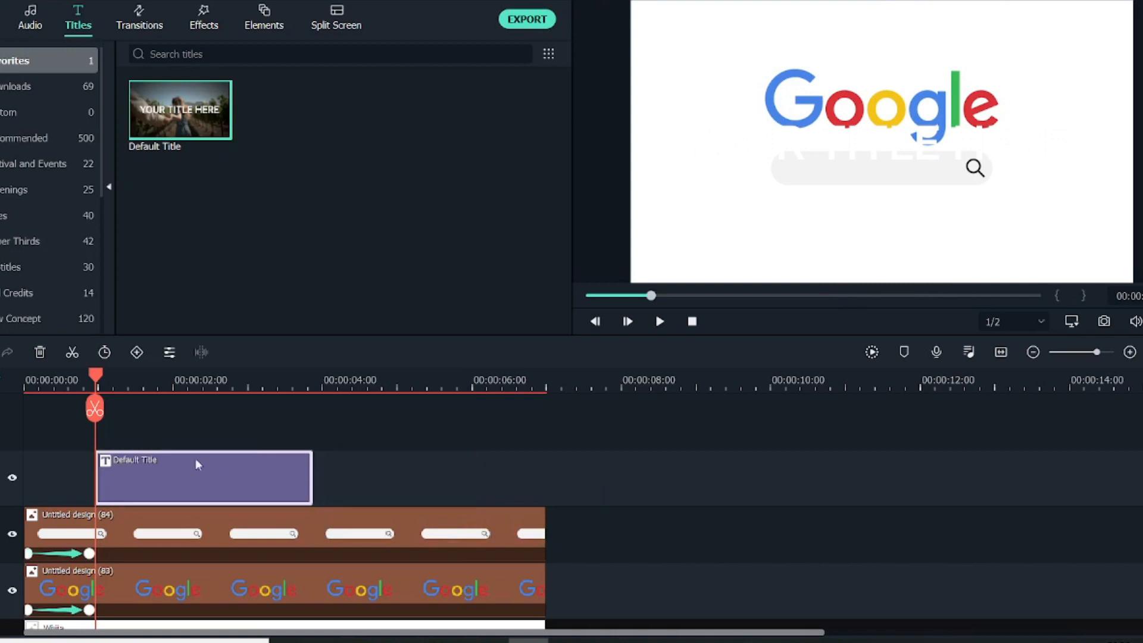
left_click(335, 143)
key("ctrl+a")
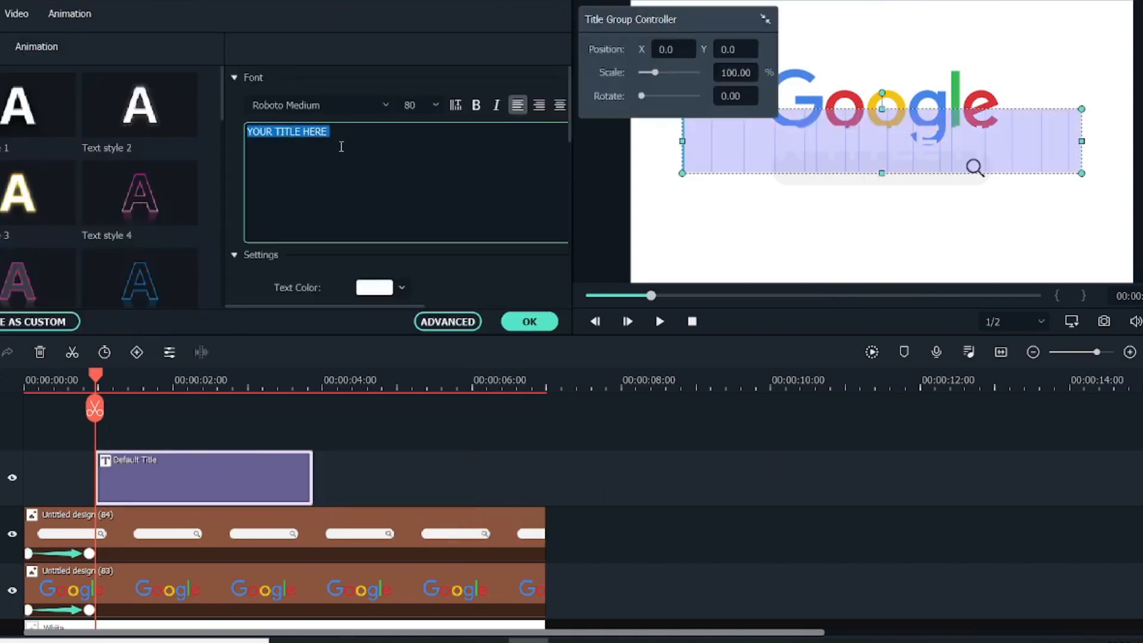
type("cr")
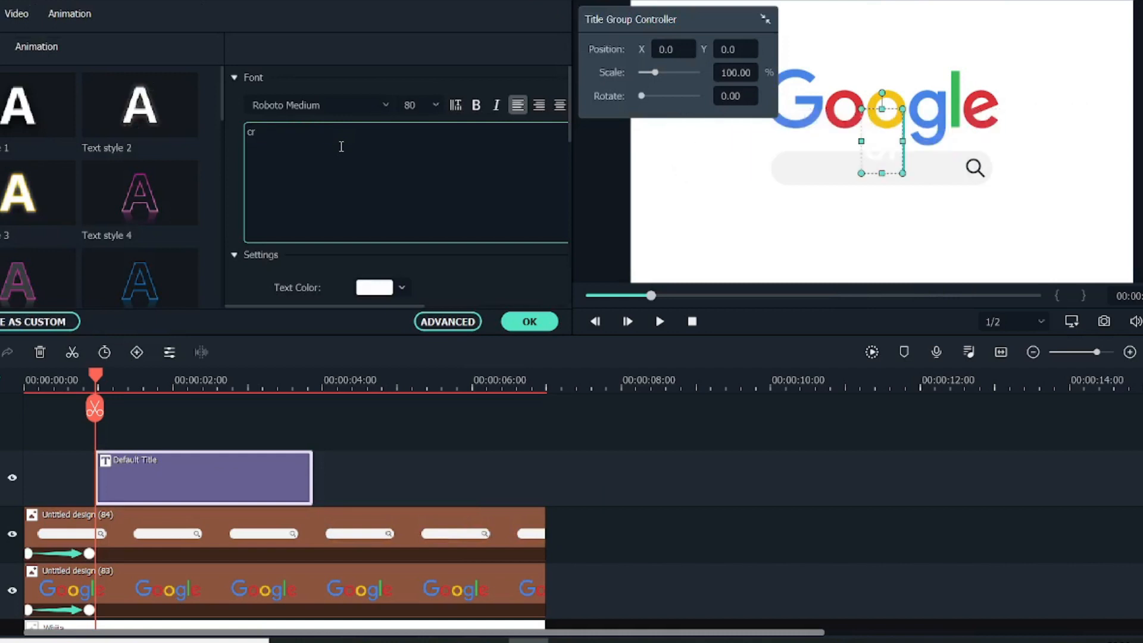
type("eators")
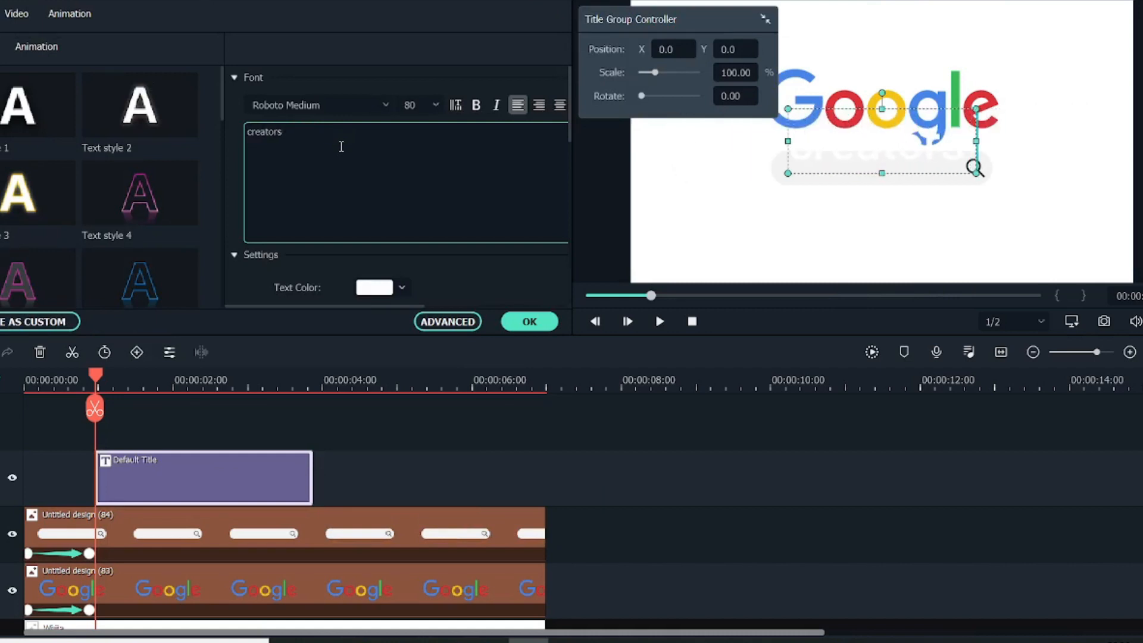
type(" Theory")
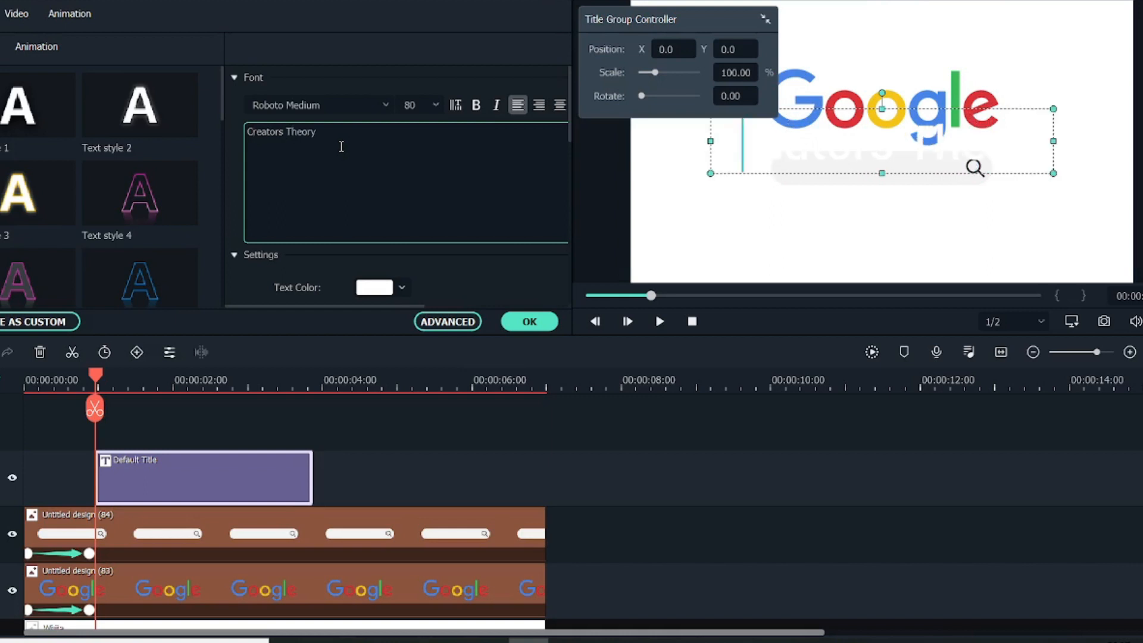
left_click(403, 287)
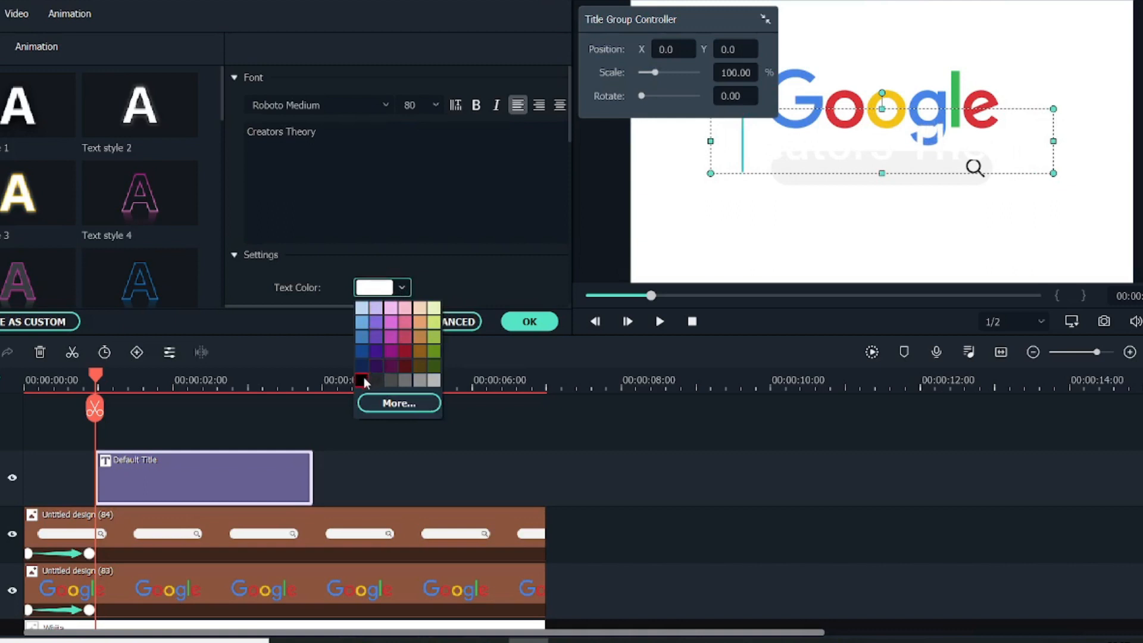
left_click(362, 380)
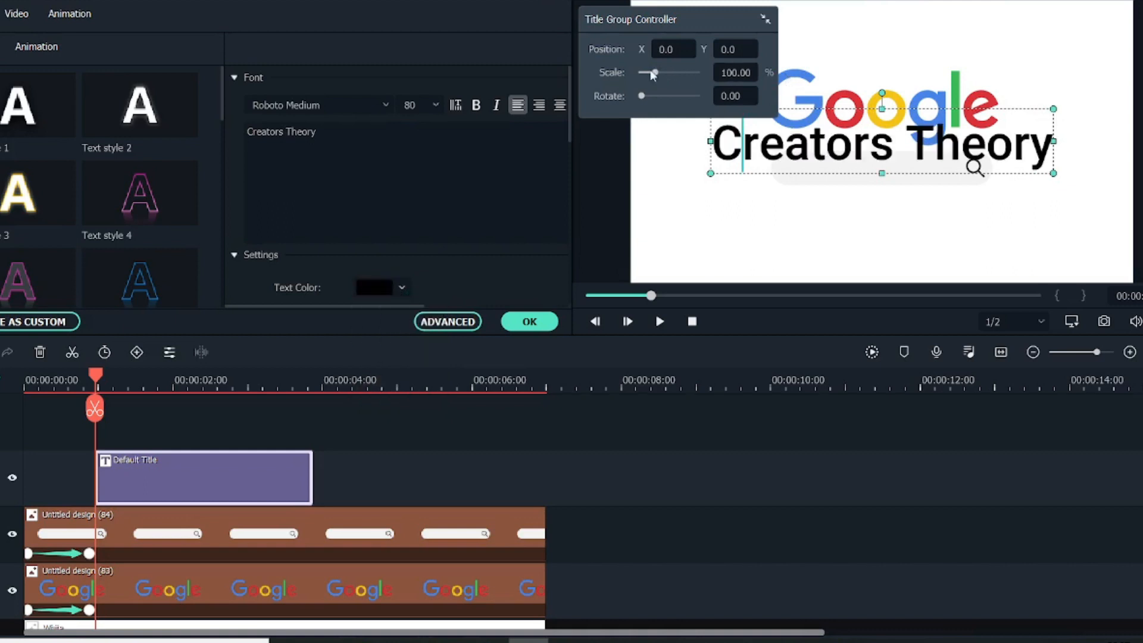
Scale the title to about 40.58% and move it into the search bar at position X -35, Y -40.
left_click_drag(650, 72, 649, 74)
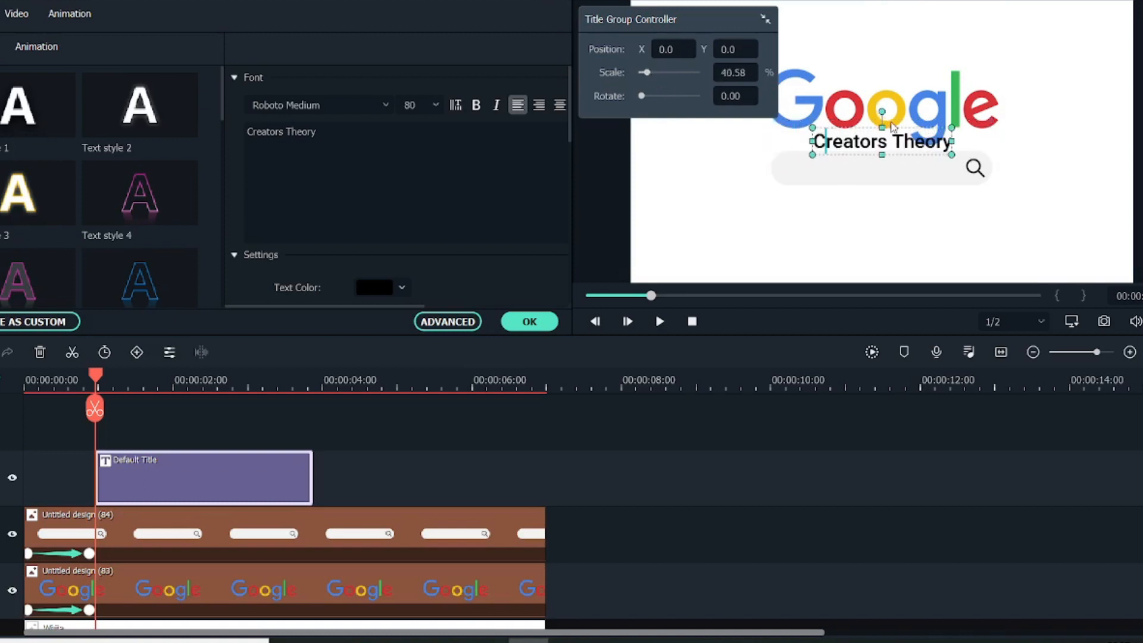
left_click_drag(673, 50, 651, 49)
mouse_move(722, 50)
left_mouse_down()
mouse_move(731, 49)
mouse_move(688, 50)
mouse_move(726, 53)
left_mouse_up()
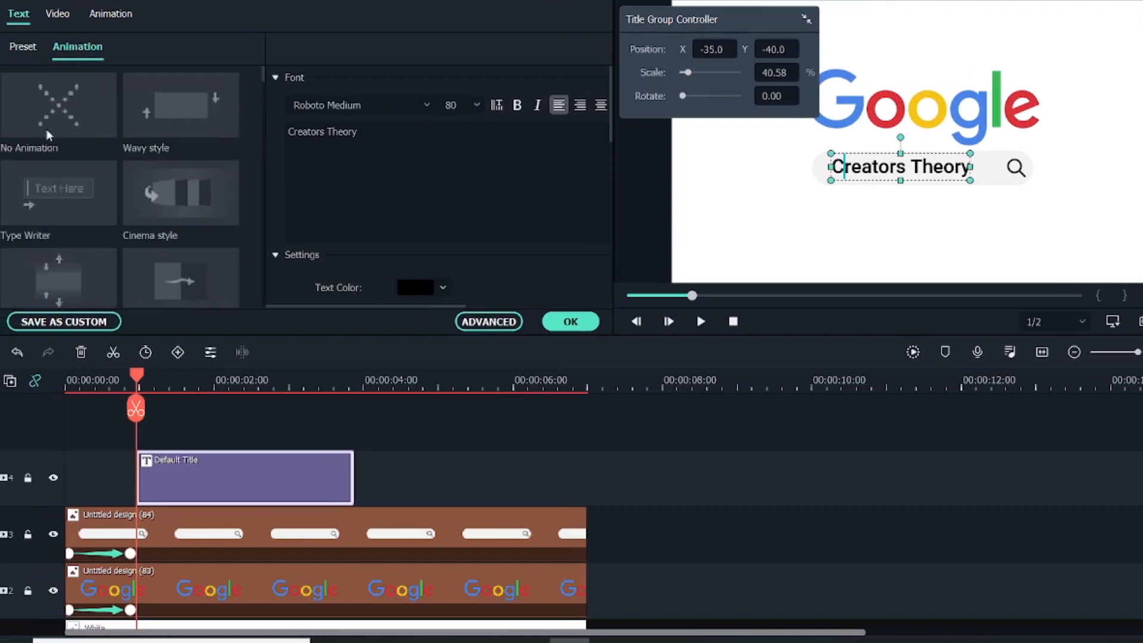
Apply the Type Writer animation to the title, open the advanced text editor, and accept the title edits.
left_click(48, 199)
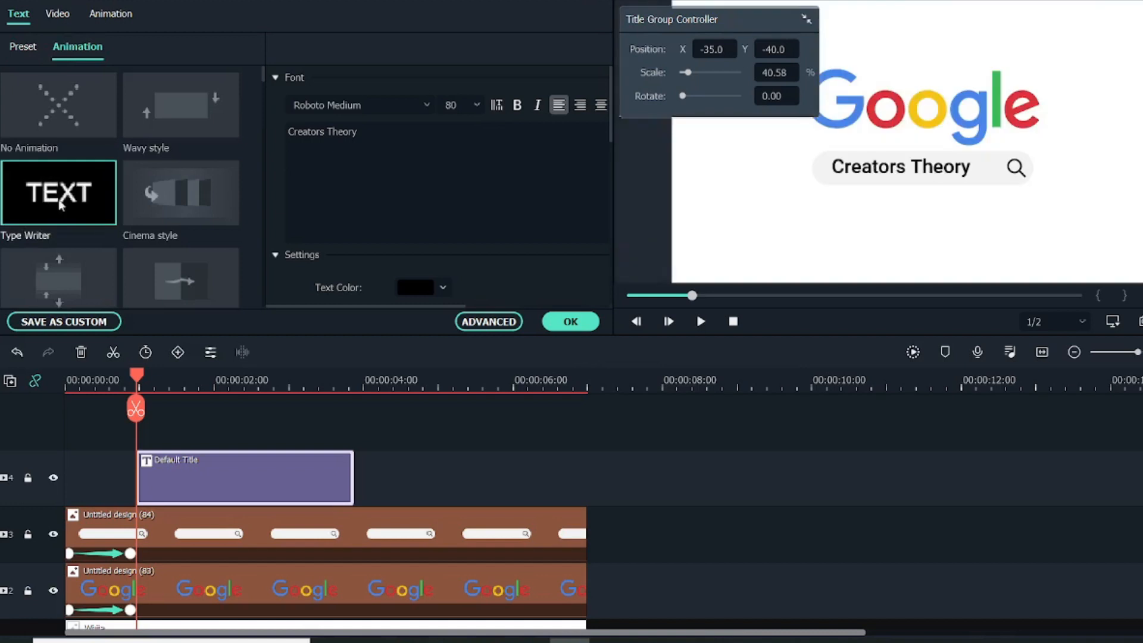
left_click(486, 322)
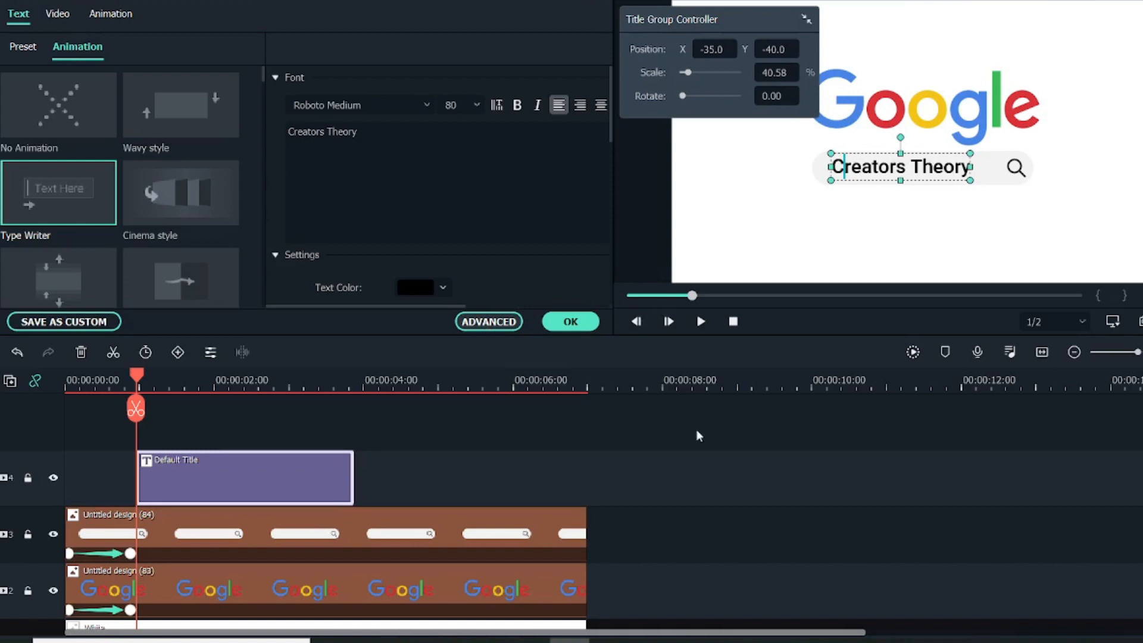
left_click(489, 322)
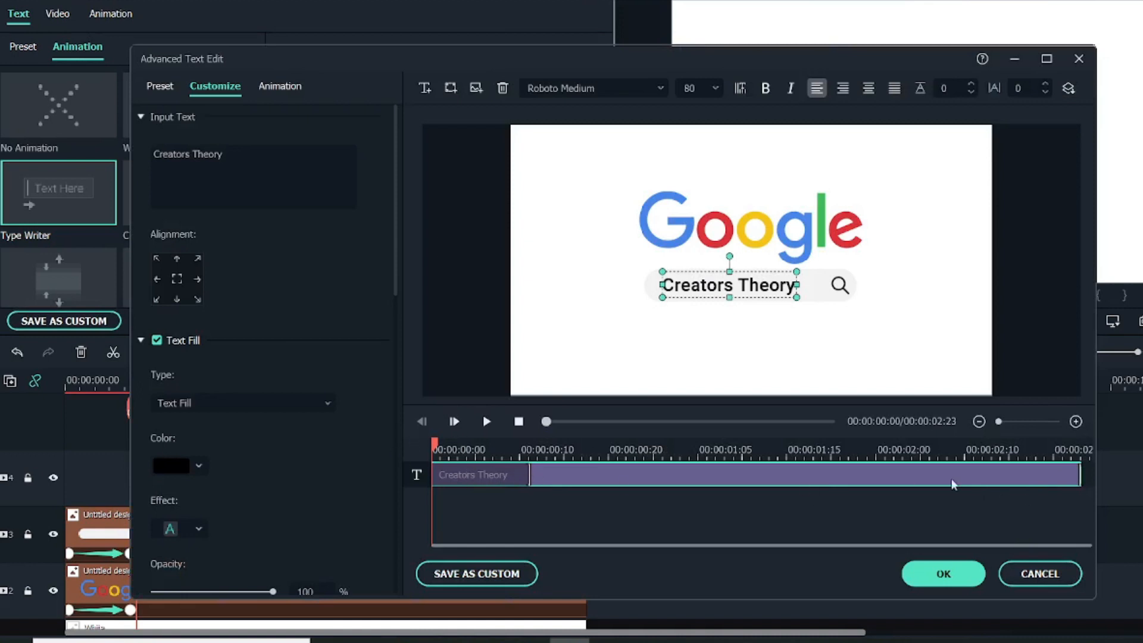
left_click(943, 567)
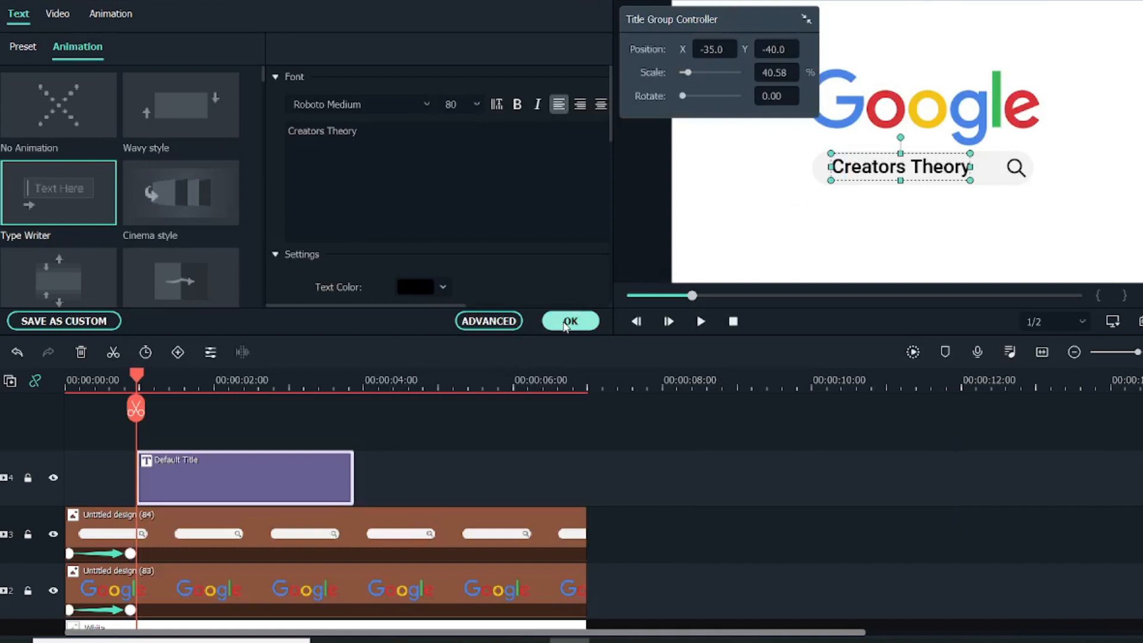
left_click(567, 322)
Place the mouse cursor image on a new track above the title, starting at about 1.5 seconds.
left_click_drag(138, 383, 108, 381)
left_click(27, 24)
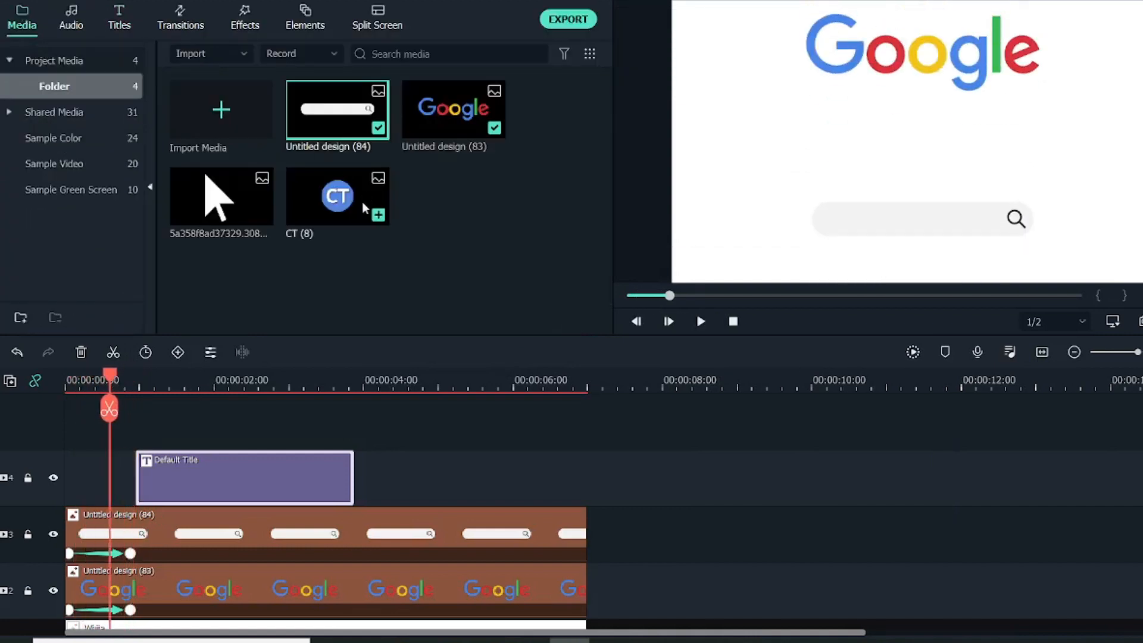
left_click(222, 196)
left_click_drag(222, 196, 215, 470)
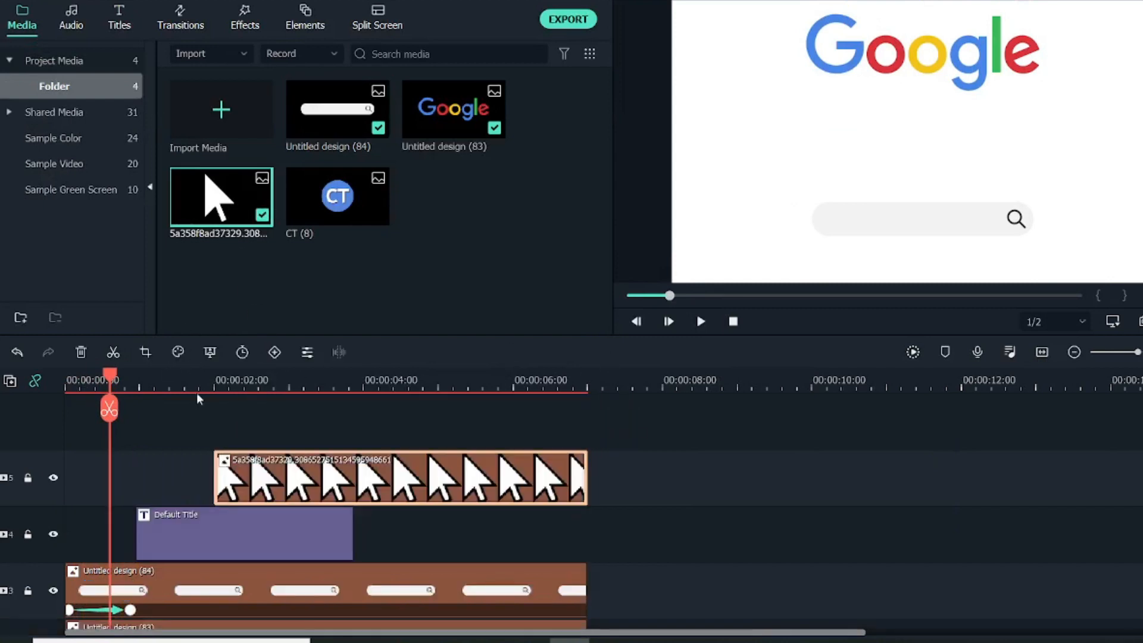
left_click_drag(108, 384, 180, 396)
left_click_drag(231, 477, 206, 475)
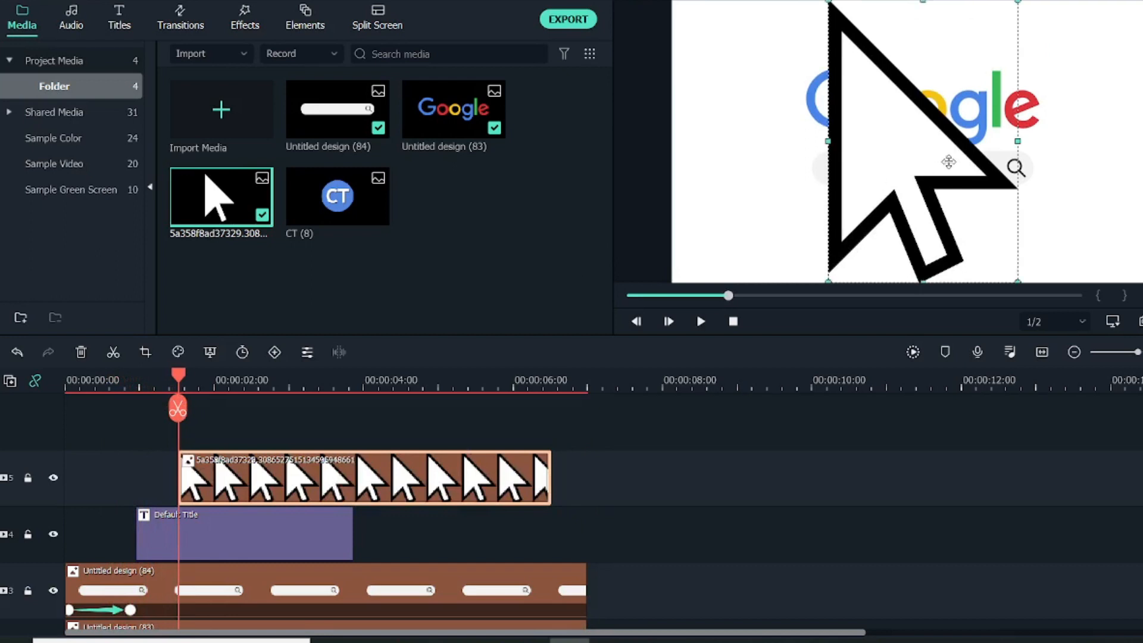
Shrink the cursor image to a small pointer and position it over the search bar's magnifier icon.
left_click_drag(828, 1, 931, 153)
left_click_drag(931, 202, 1022, 182)
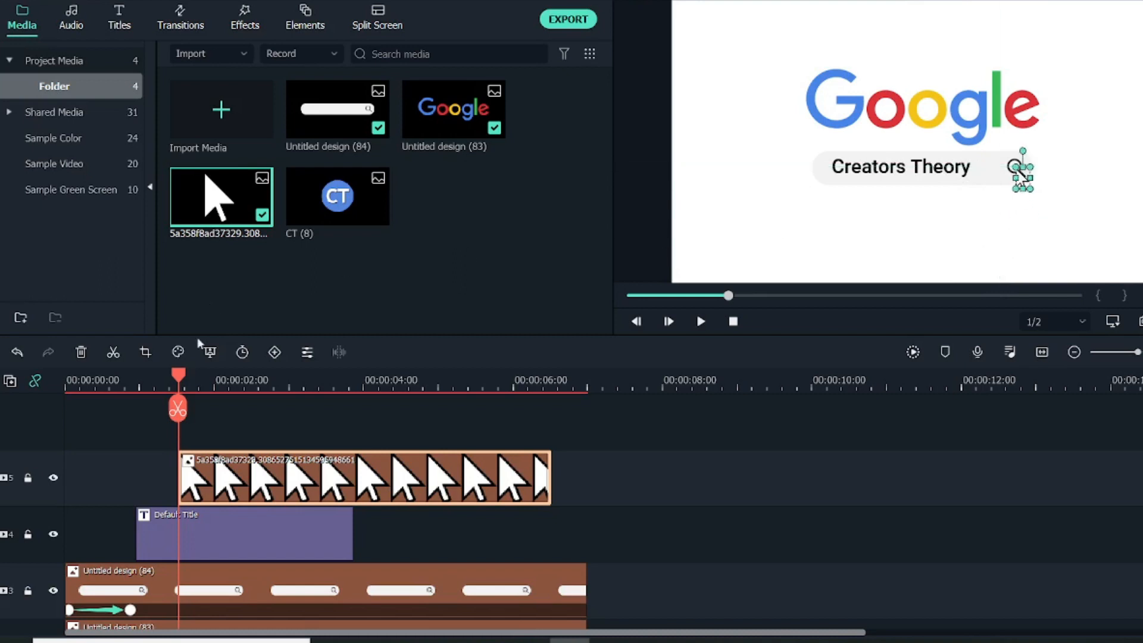
left_click_drag(178, 375, 203, 382)
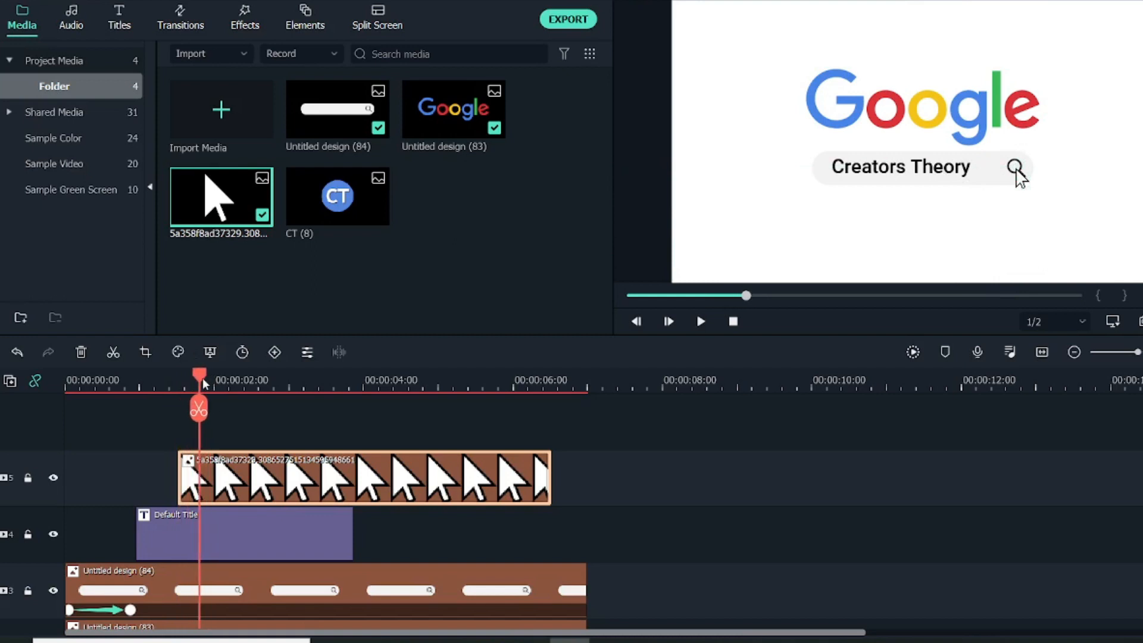
Trim the end of the title clip to about 2.7 seconds.
double_click(232, 480)
left_click(327, 557)
left_click_drag(352, 542, 266, 529)
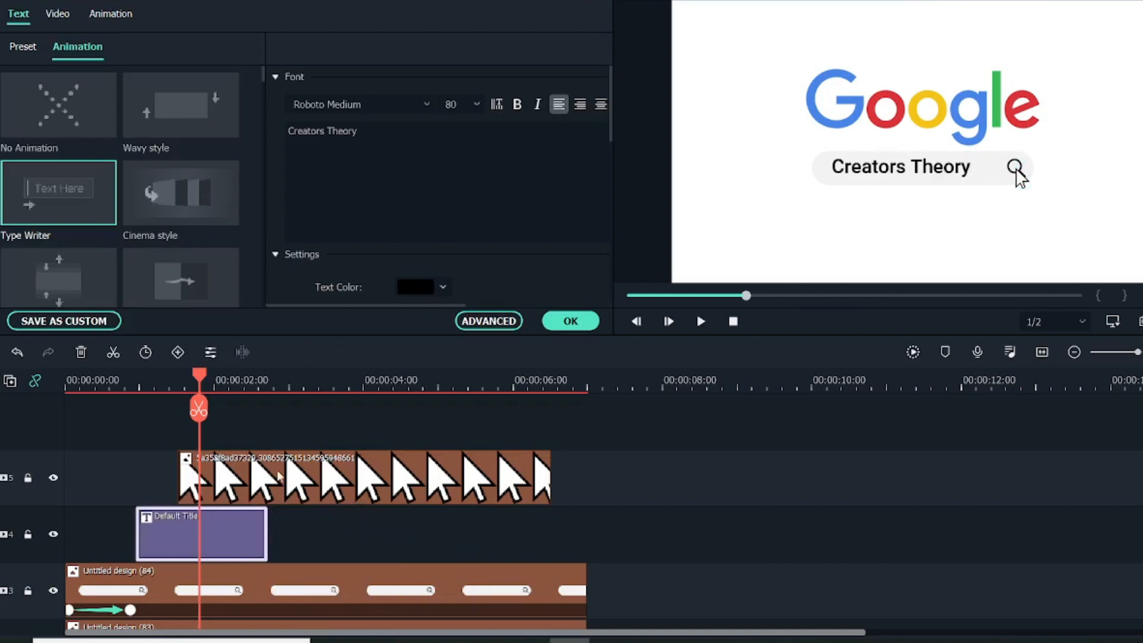
Add a custom animation keyframe to the cursor clip at about 1.8 seconds with the pointer on the magnifier.
left_click(220, 454)
left_click(242, 109)
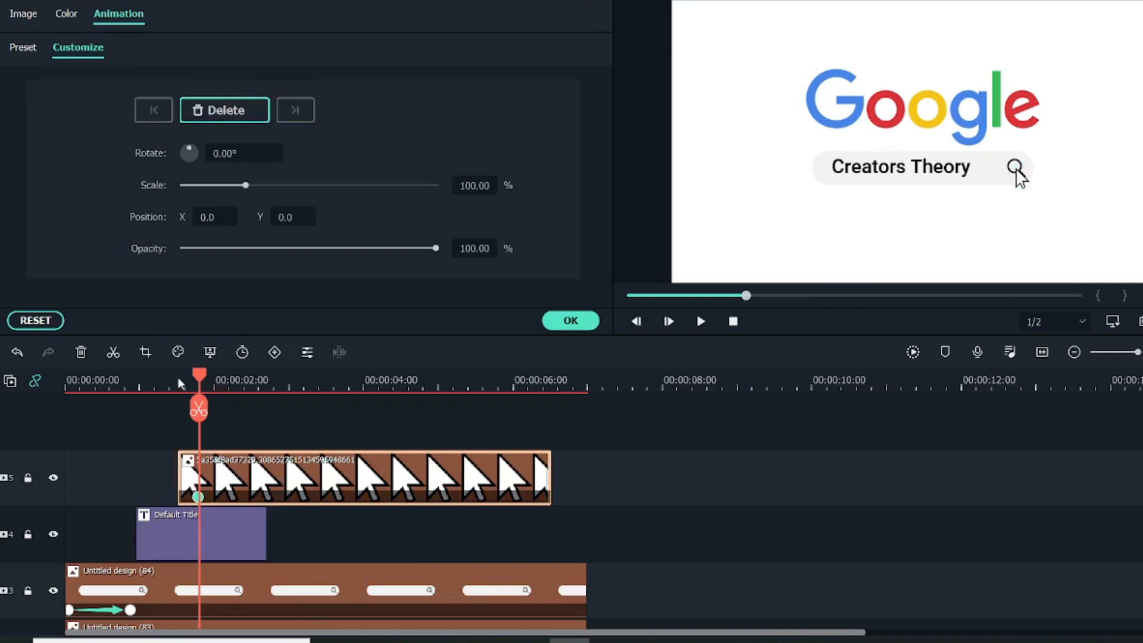
left_click(158, 381)
left_click_drag(166, 381, 199, 400)
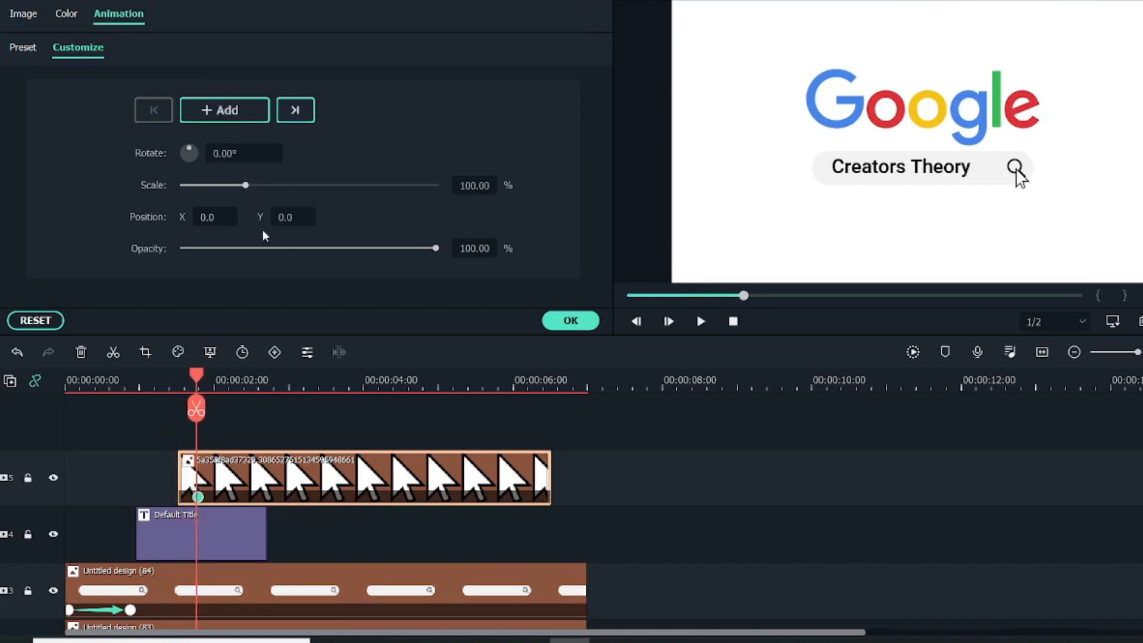
Extend the cursor clip's start to about 1.4 seconds and keyframe the pointer below the frame there, at about X 55.1, Y -180.4.
mouse_move(197, 375)
left_mouse_down()
mouse_move(180, 378)
mouse_move(202, 378)
left_mouse_up()
left_click_drag(174, 468, 170, 468)
left_click_drag(202, 376, 175, 377)
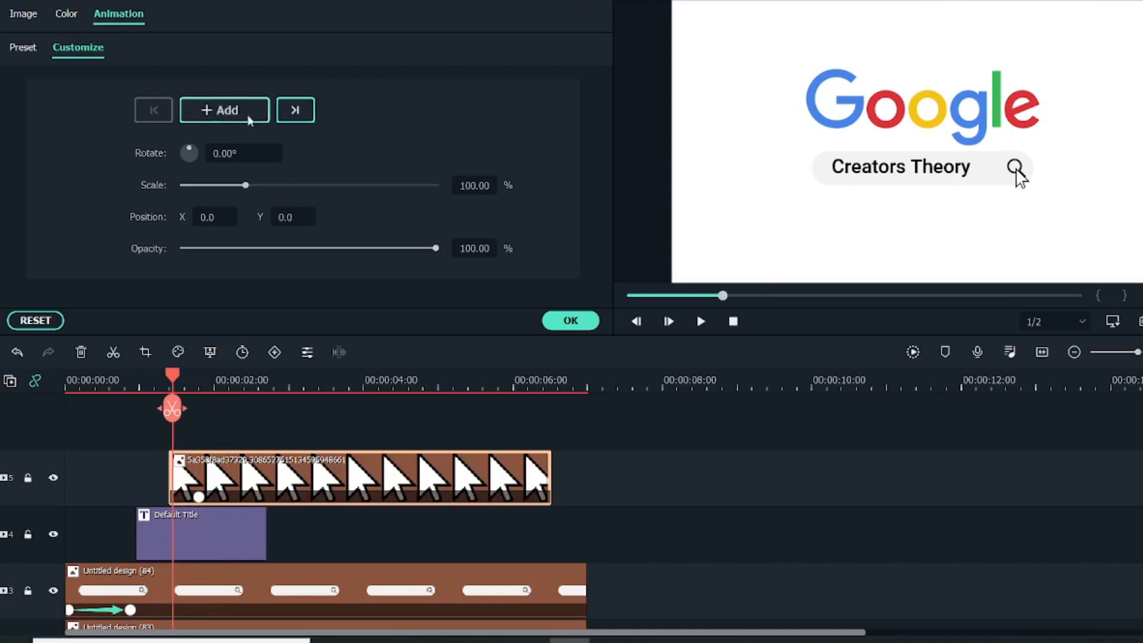
left_click_drag(1022, 182, 1058, 301)
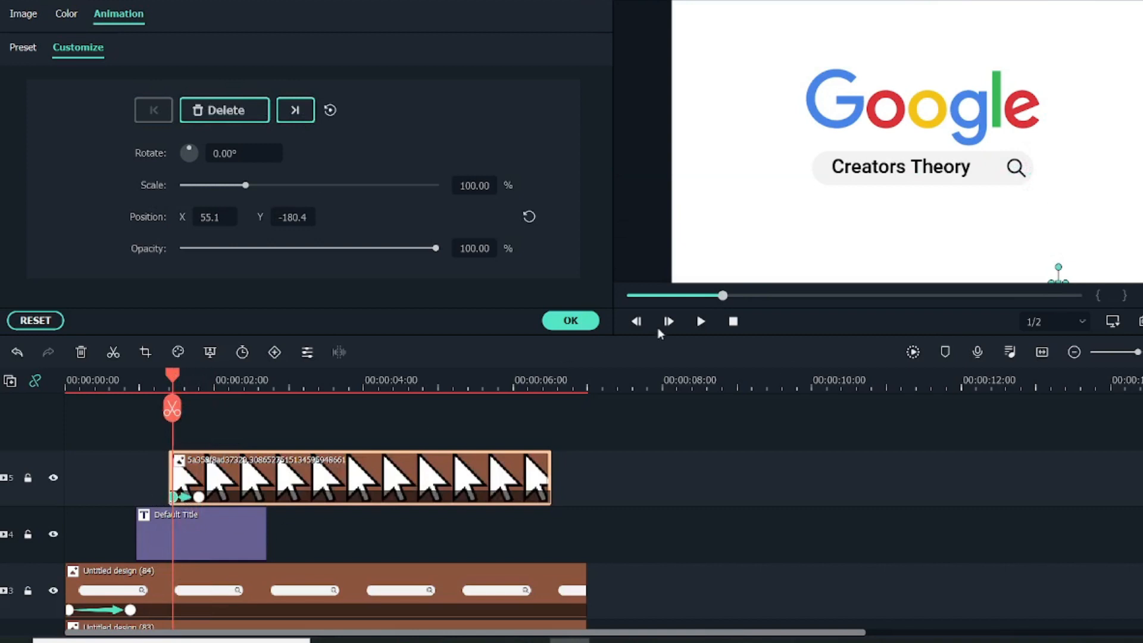
left_click(572, 321)
Create a keyframe on the cursor clip at about 1.9 seconds with the scale at 90%.
left_click_drag(176, 384, 207, 399)
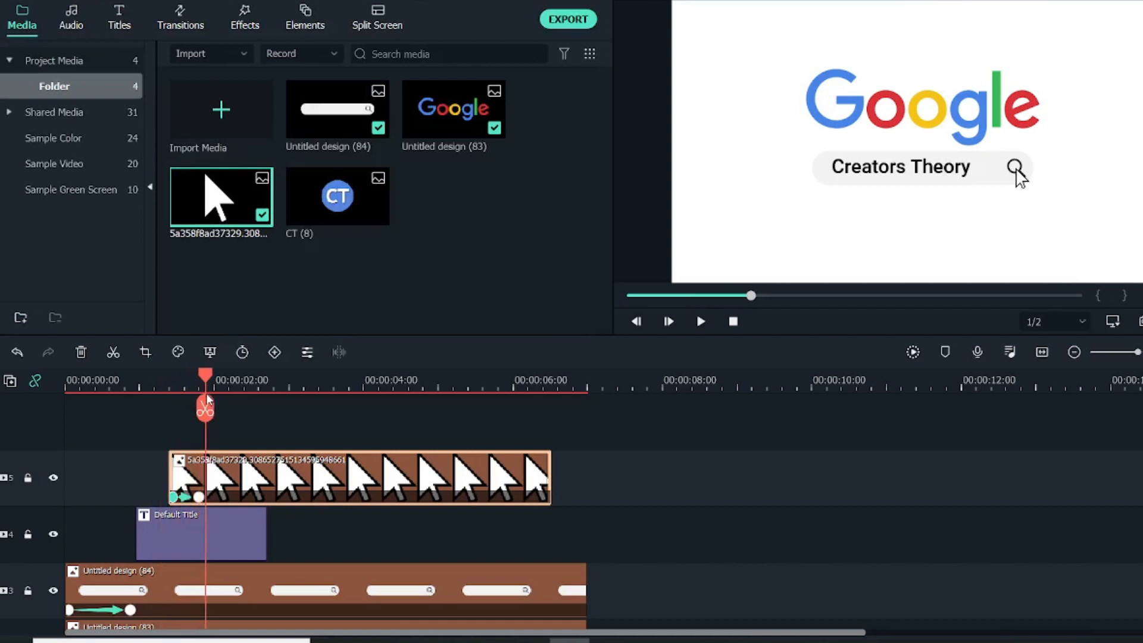
double_click(243, 481)
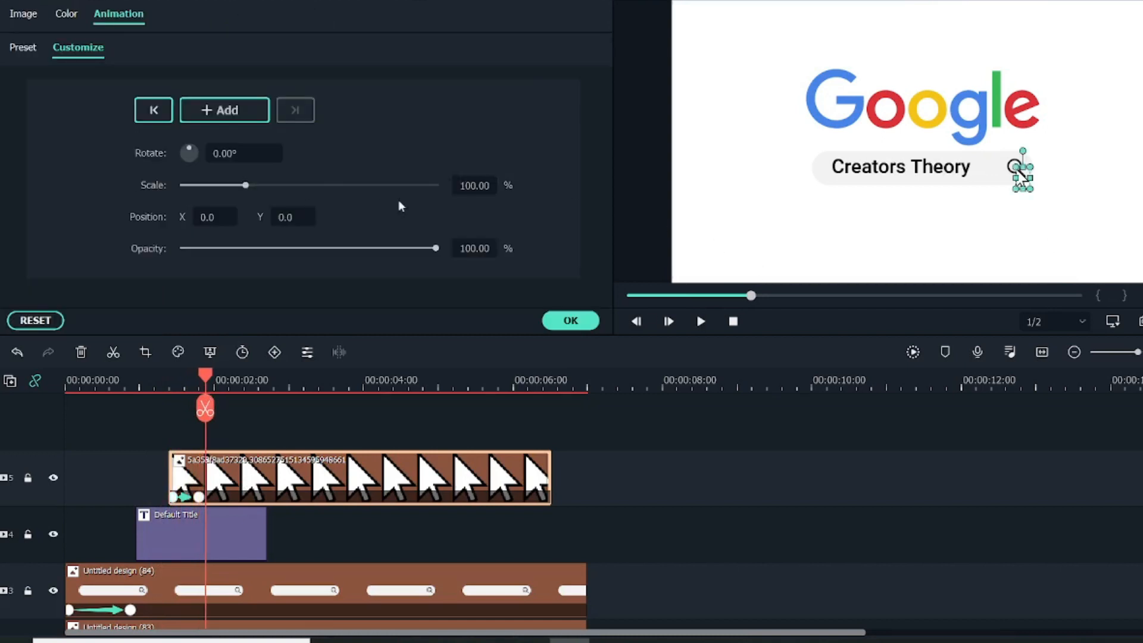
left_click(475, 185)
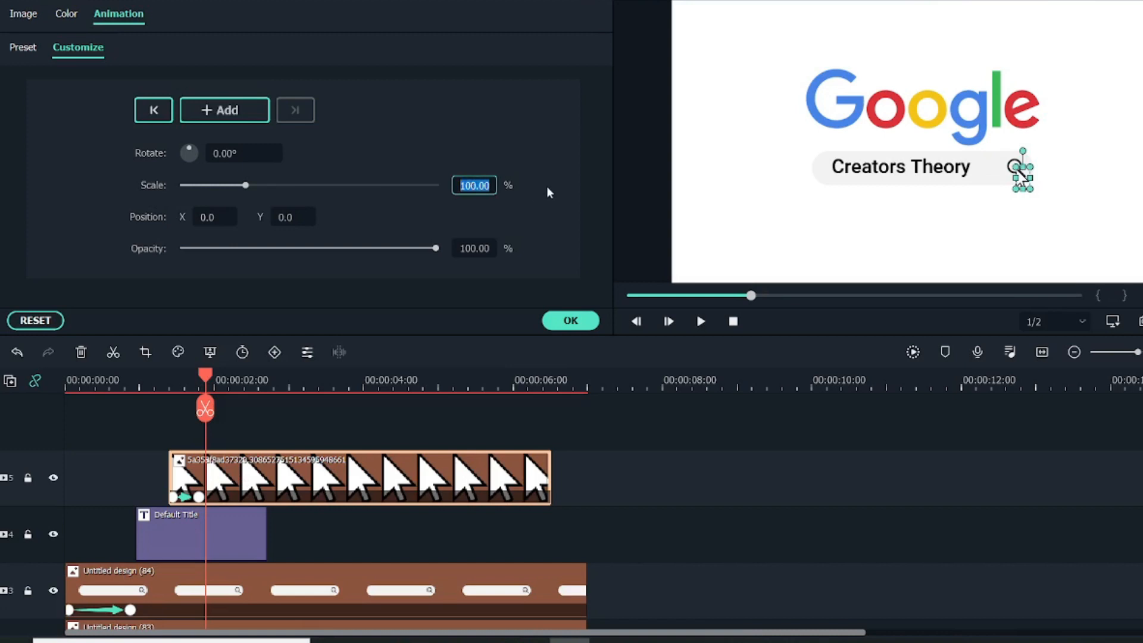
type("90")
key("Return")
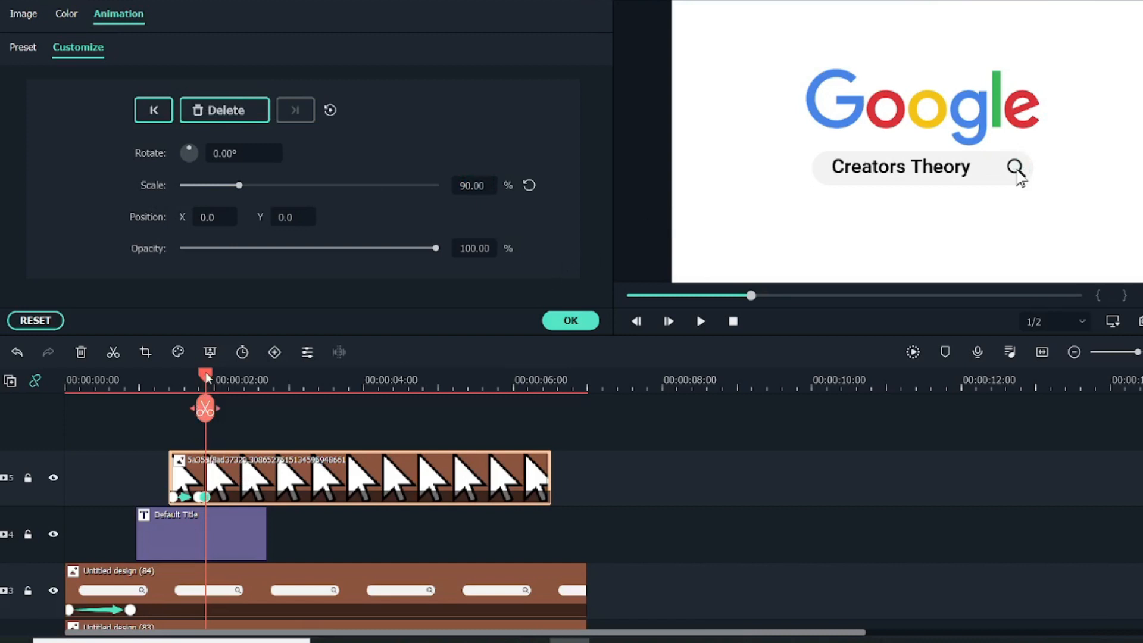
Create a further cursor keyframe just before 2 seconds with the scale at 100% and accept the animation.
left_click_drag(209, 379, 216, 379)
double_click(470, 186)
type("1")
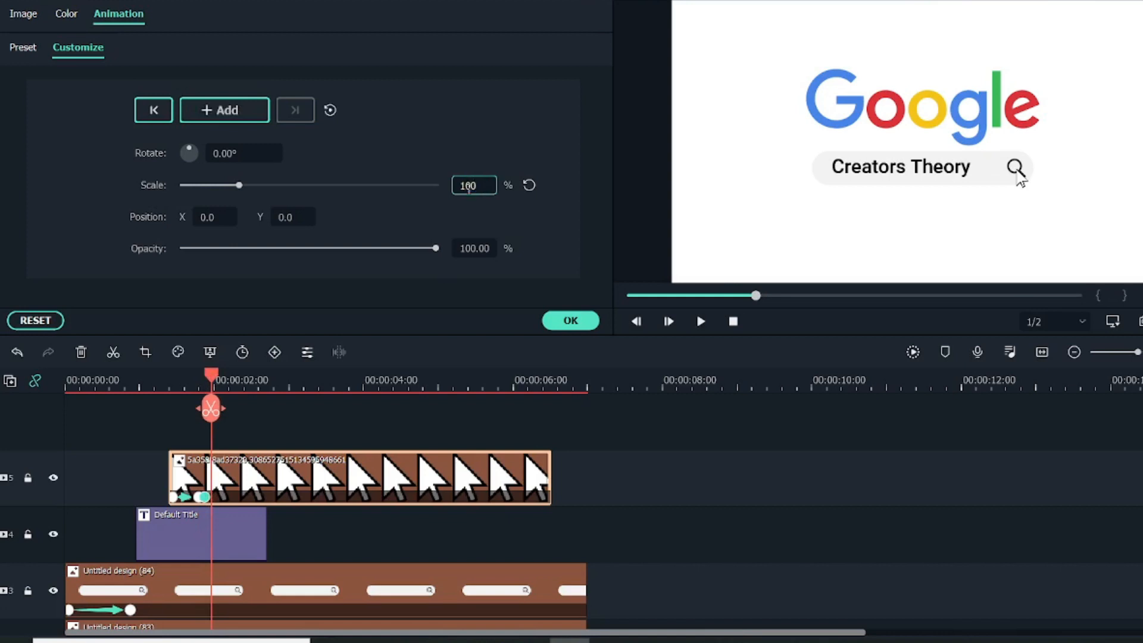
left_click(569, 321)
Shift the cursor clip's last two scale keyframes slightly later to space out the click animation.
mouse_move(212, 379)
left_mouse_down()
mouse_move(145, 379)
mouse_move(216, 395)
left_mouse_up()
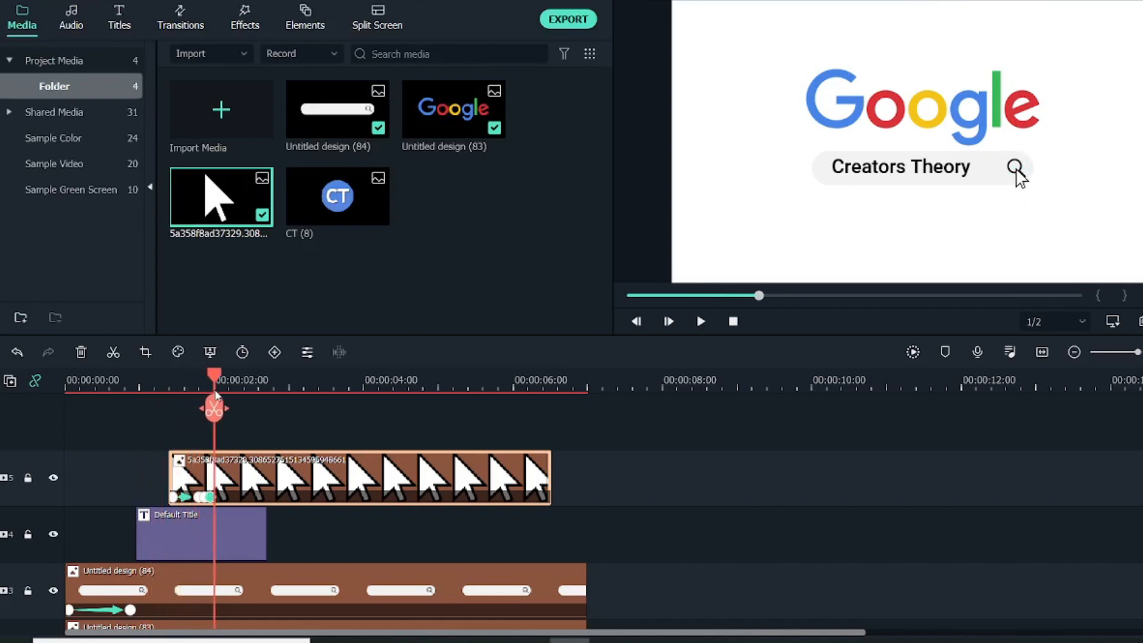
scroll(246, 389, "up", 3)
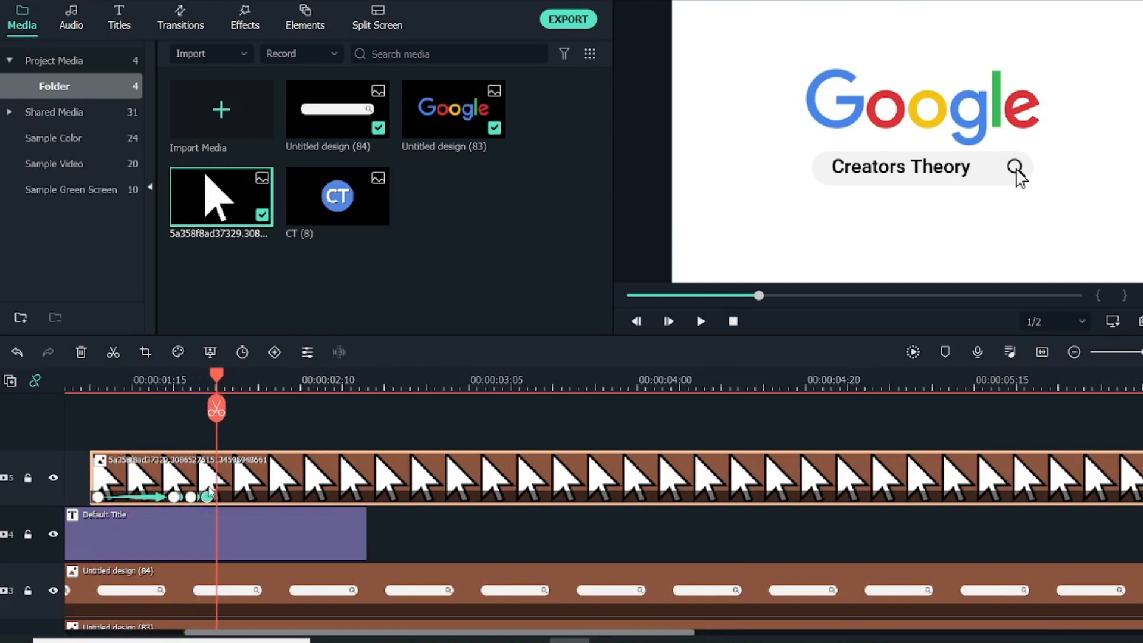
left_click(191, 497)
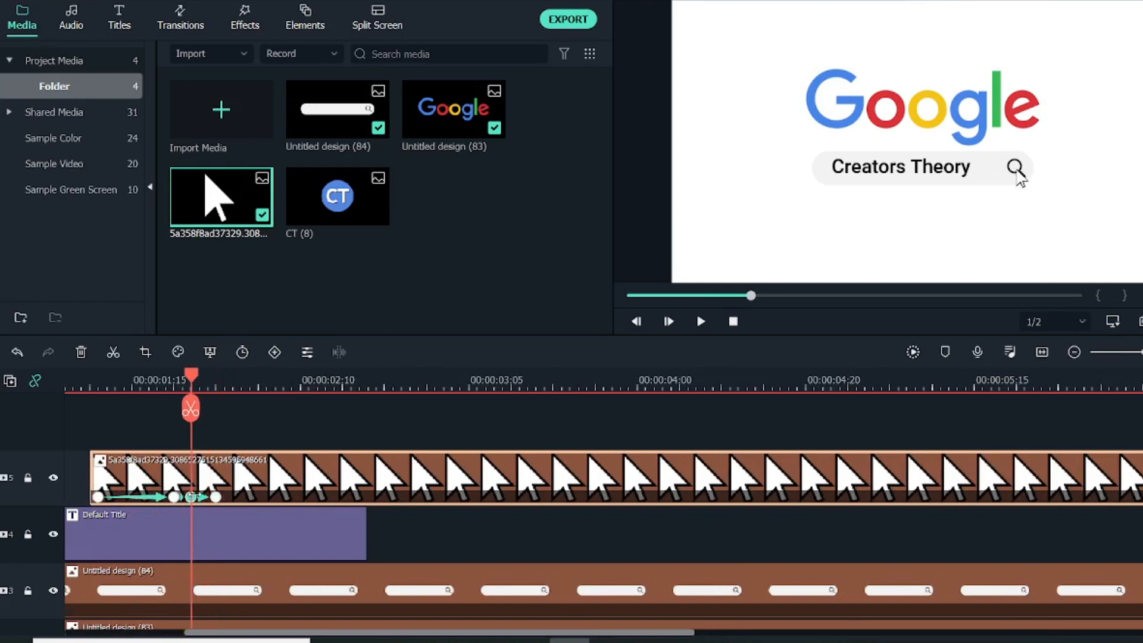
left_click_drag(198, 496, 201, 496)
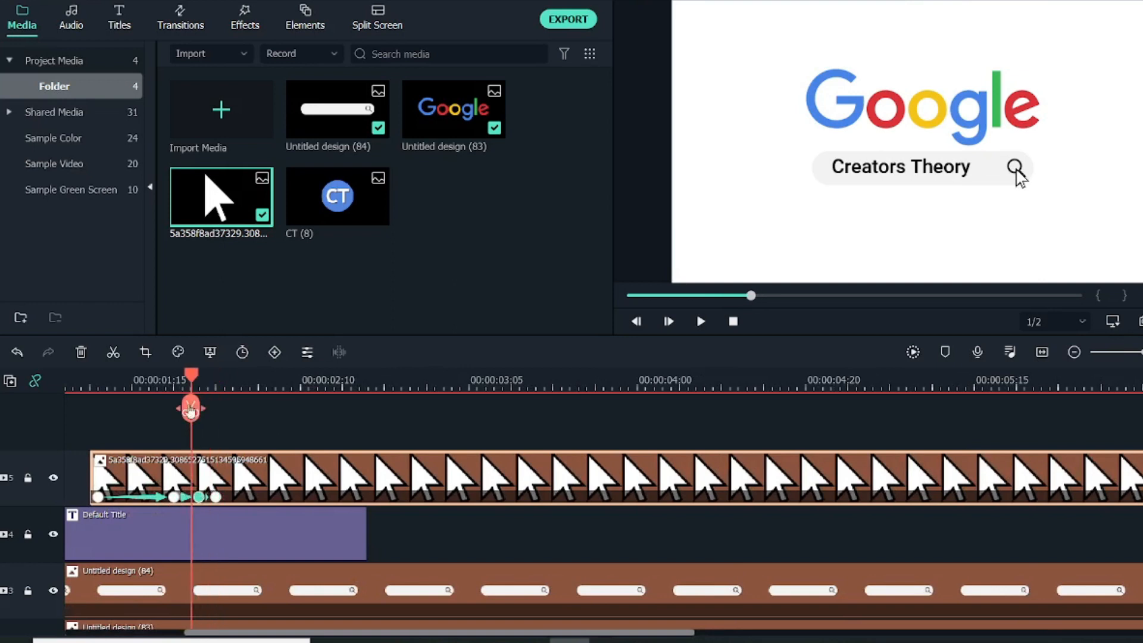
Scrub through the cursor animation and trim the cursor clip's end to match the end of the title clip.
left_click(149, 379)
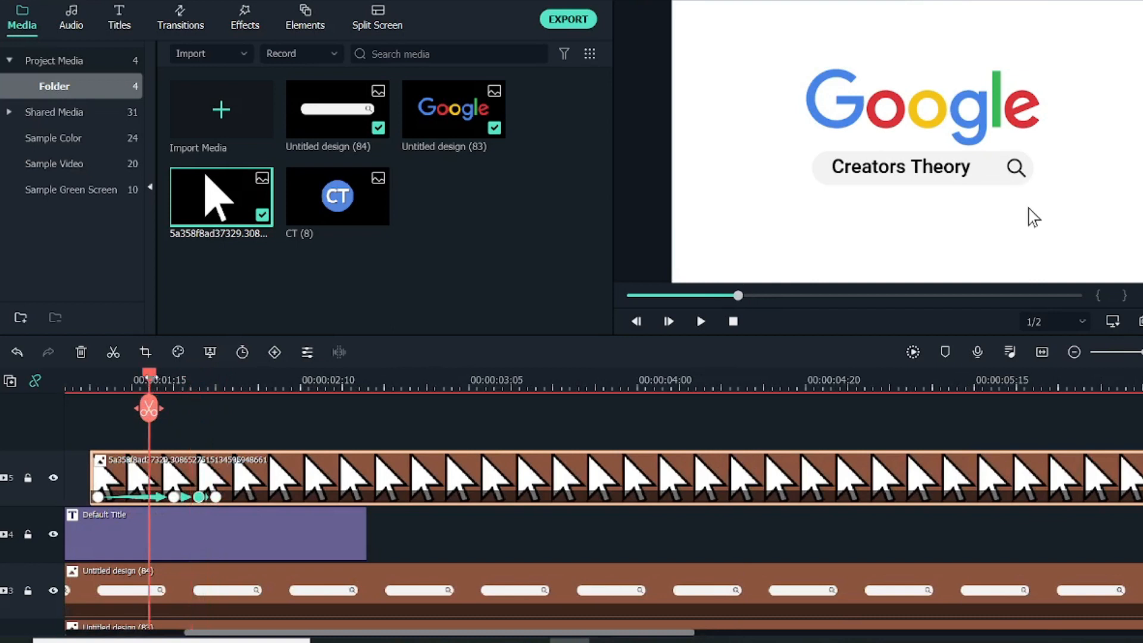
left_click_drag(160, 386, 235, 400)
key("Left")
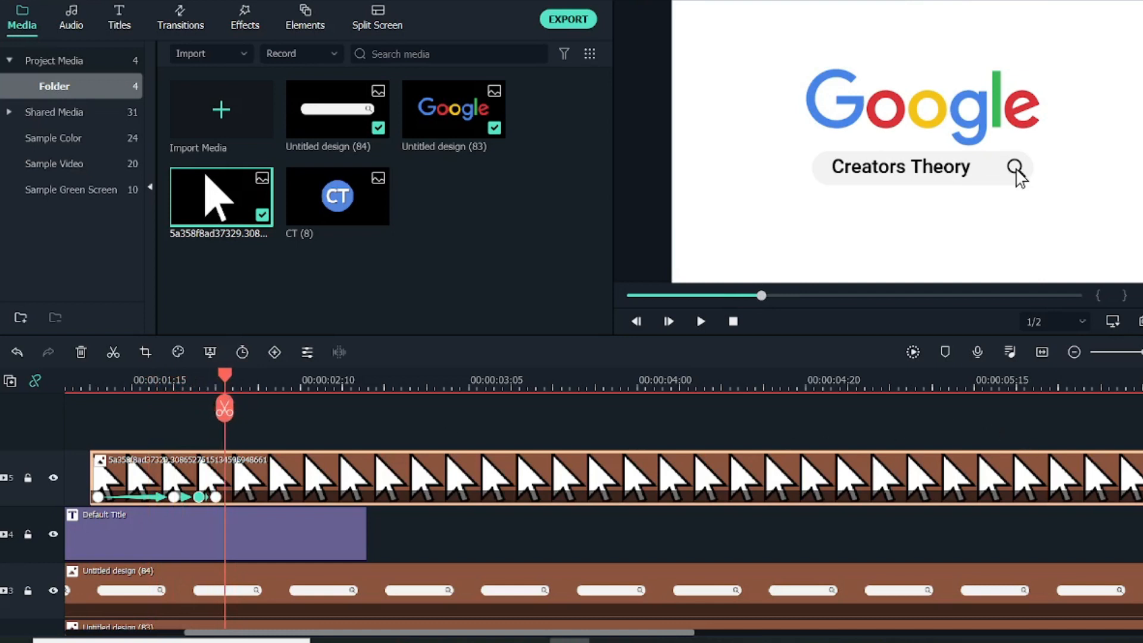
left_click_drag(1024, 476, 367, 479)
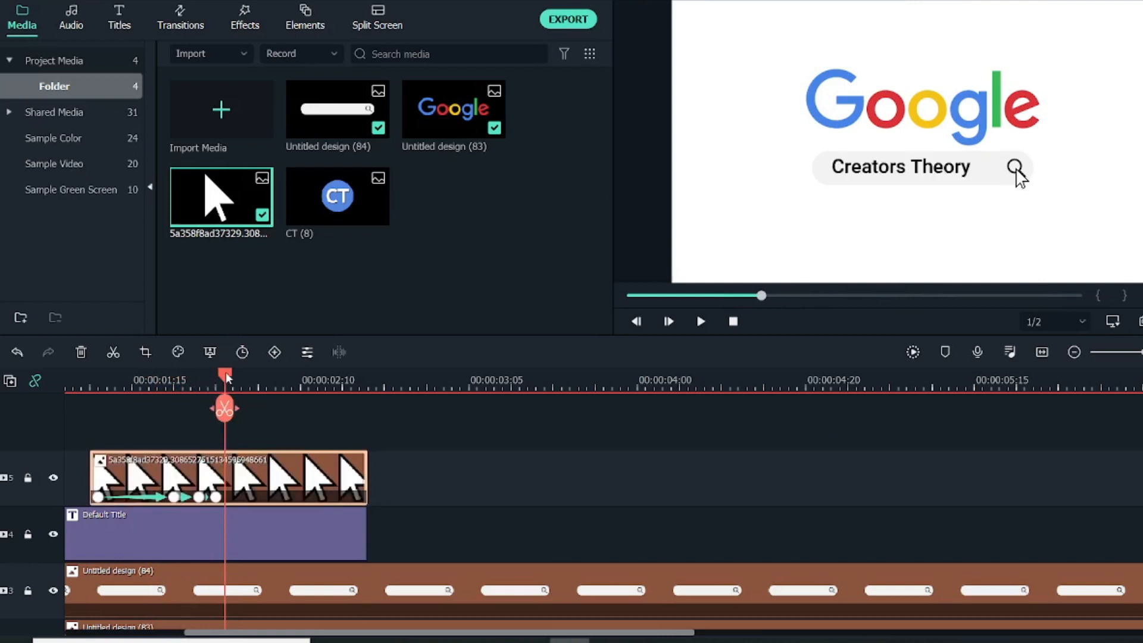
Add a keyframe at about 2 seconds on the Google logo clip with the Y position at 0.
scroll(259, 464, "down", 2)
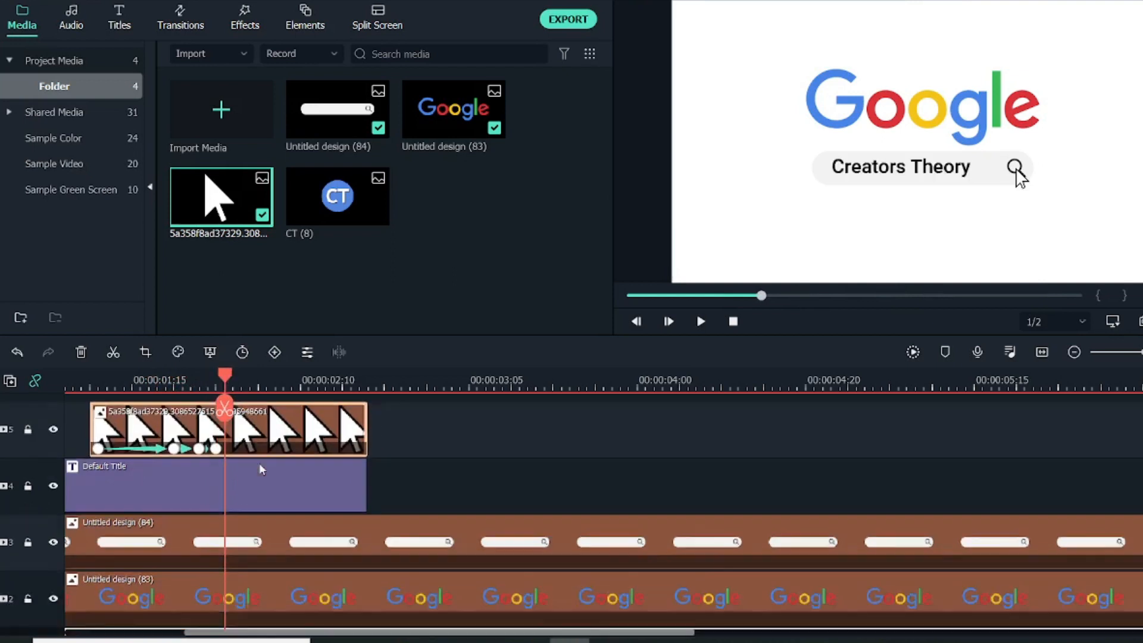
left_click(250, 587)
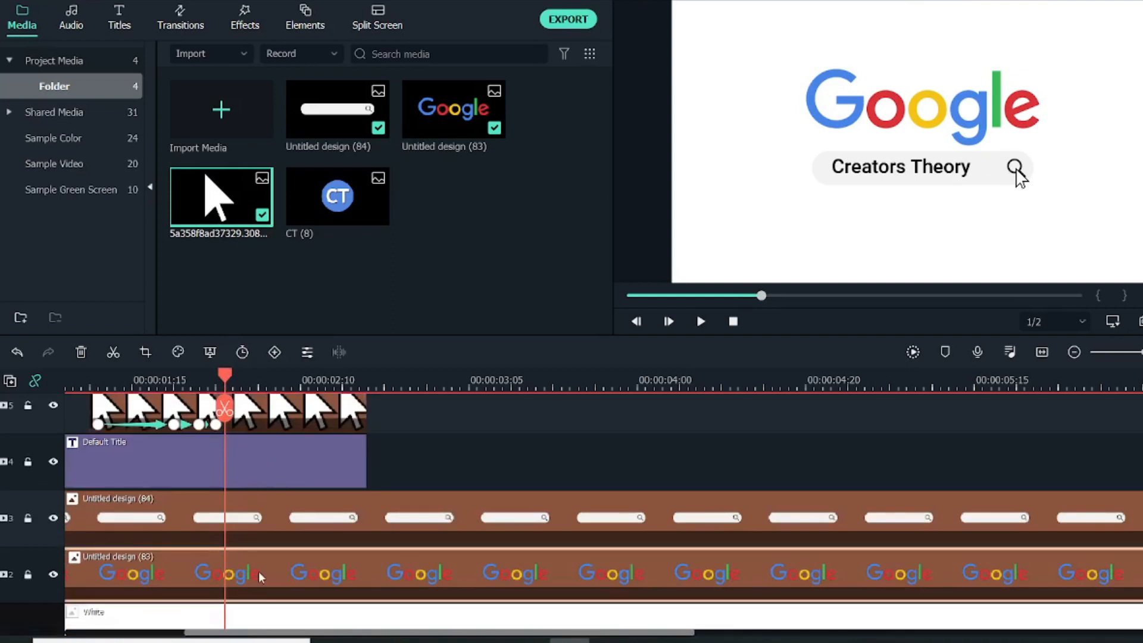
double_click(259, 574)
left_click(293, 217)
key("BackSpace")
key("BackSpace")
key("BackSpace")
key("BackSpace")
key("BackSpace")
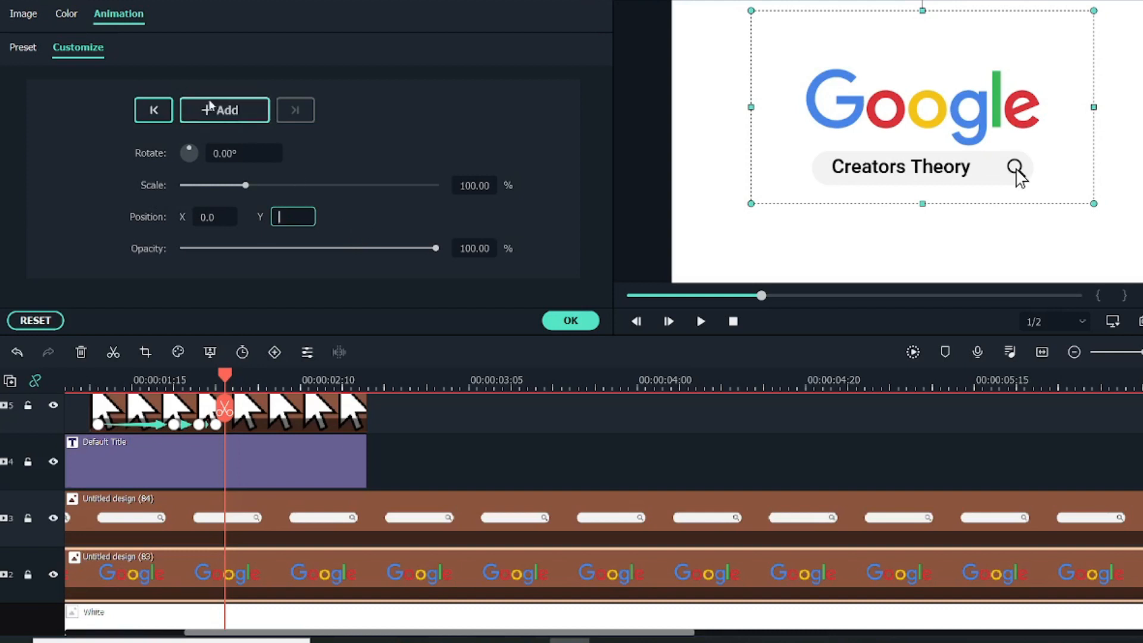
left_click(212, 117)
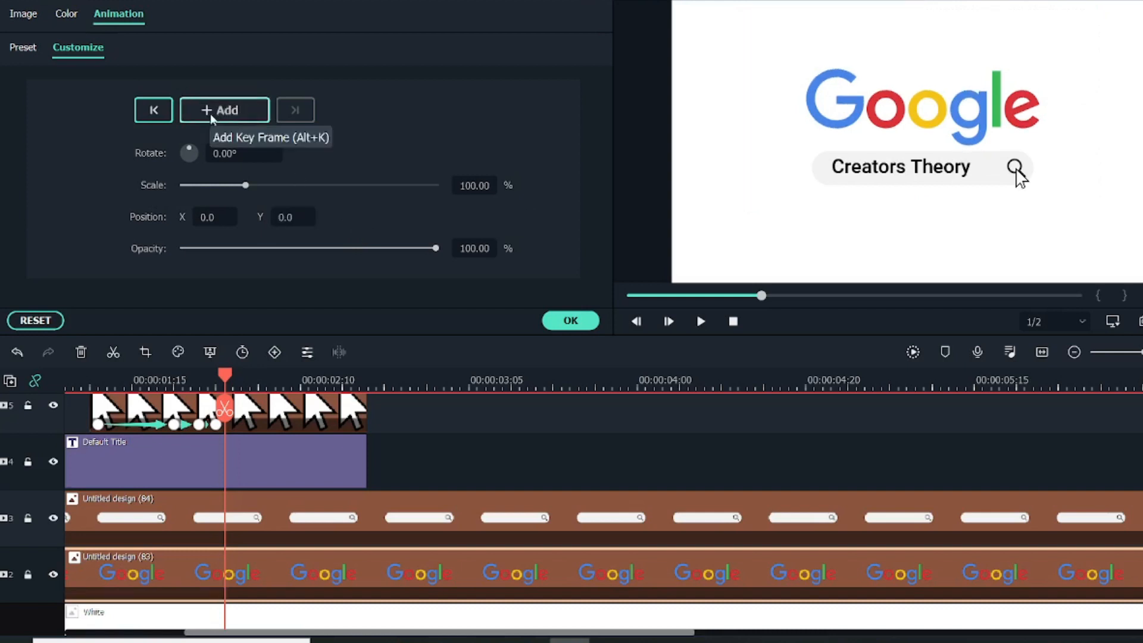
left_click(243, 118)
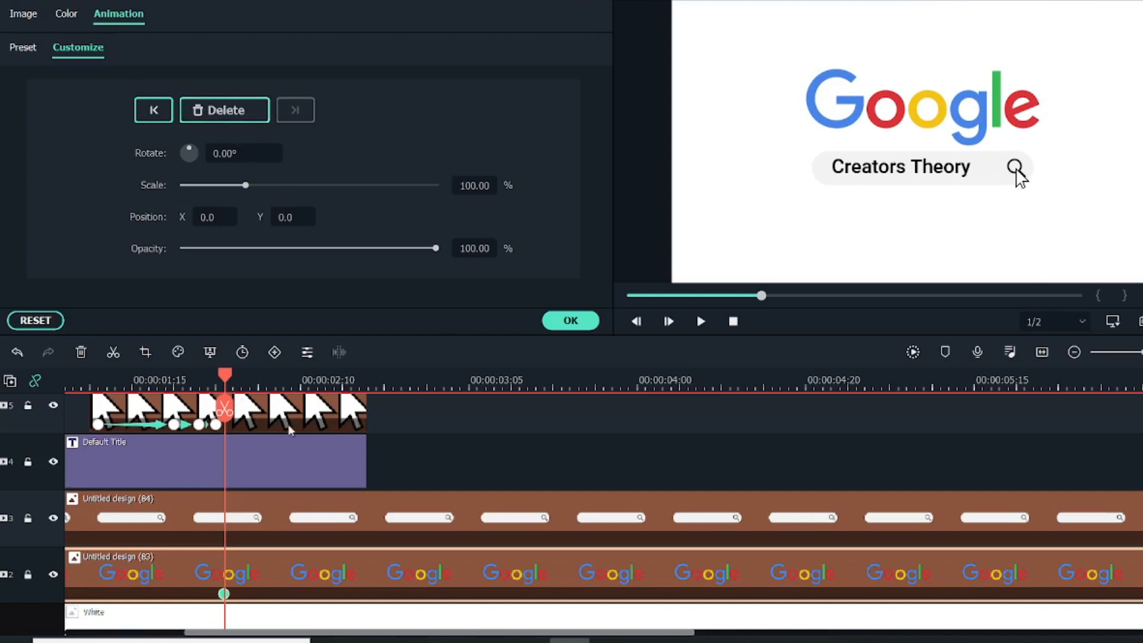
Create a second Google logo keyframe at about 2.4 seconds with the Y position at 260 and accept the animation.
left_click_drag(232, 381, 300, 401)
left_click(279, 221)
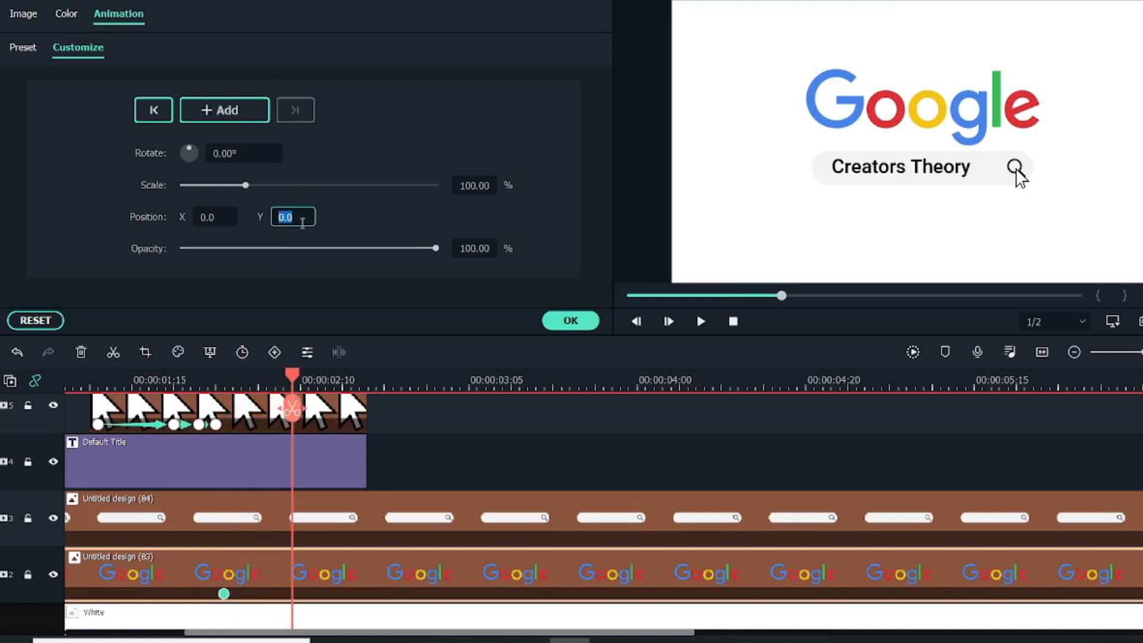
type("260")
left_click(580, 323)
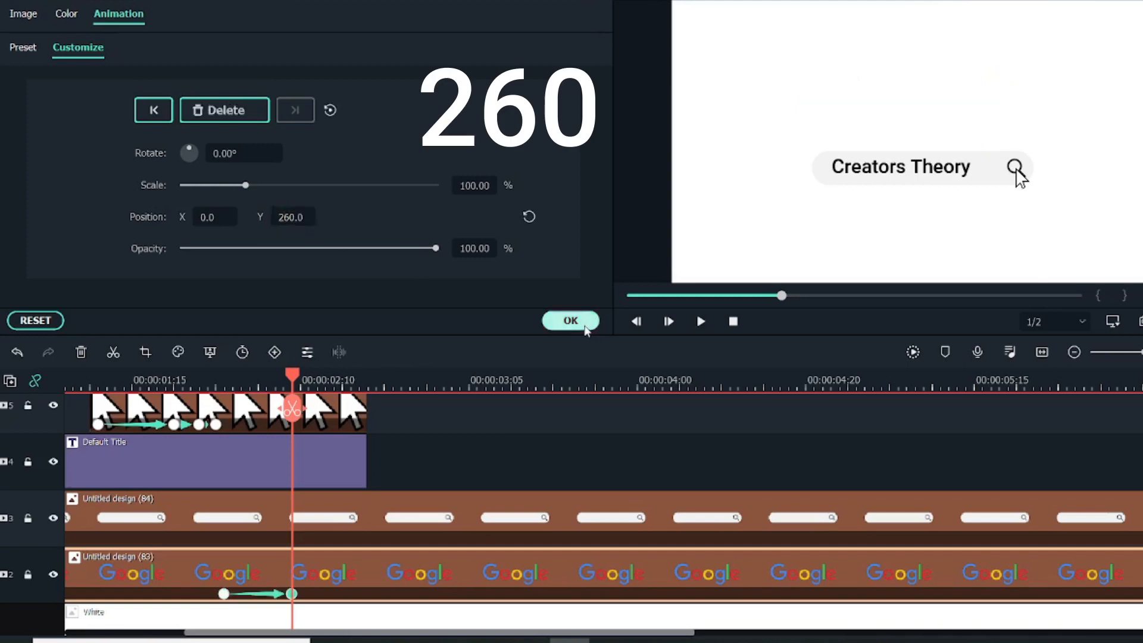
mouse_move(292, 376)
left_mouse_down()
mouse_move(209, 382)
mouse_move(276, 389)
left_mouse_up()
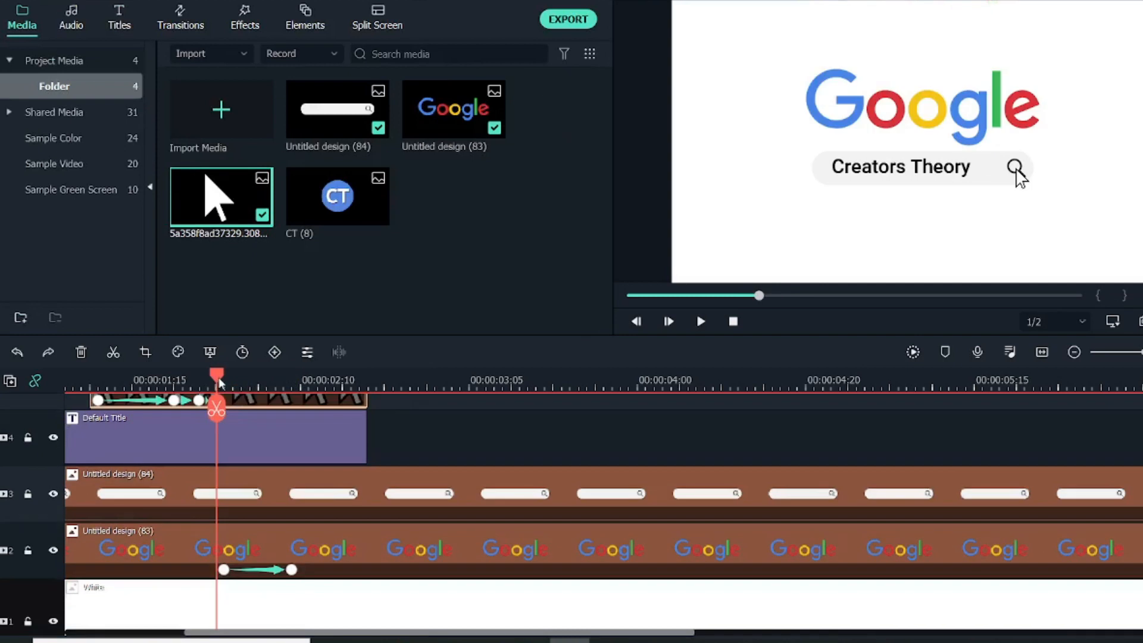
Add a keyframe to the search bar clip at about 2 seconds, aligned with the logo's slide-out start.
left_click(225, 385)
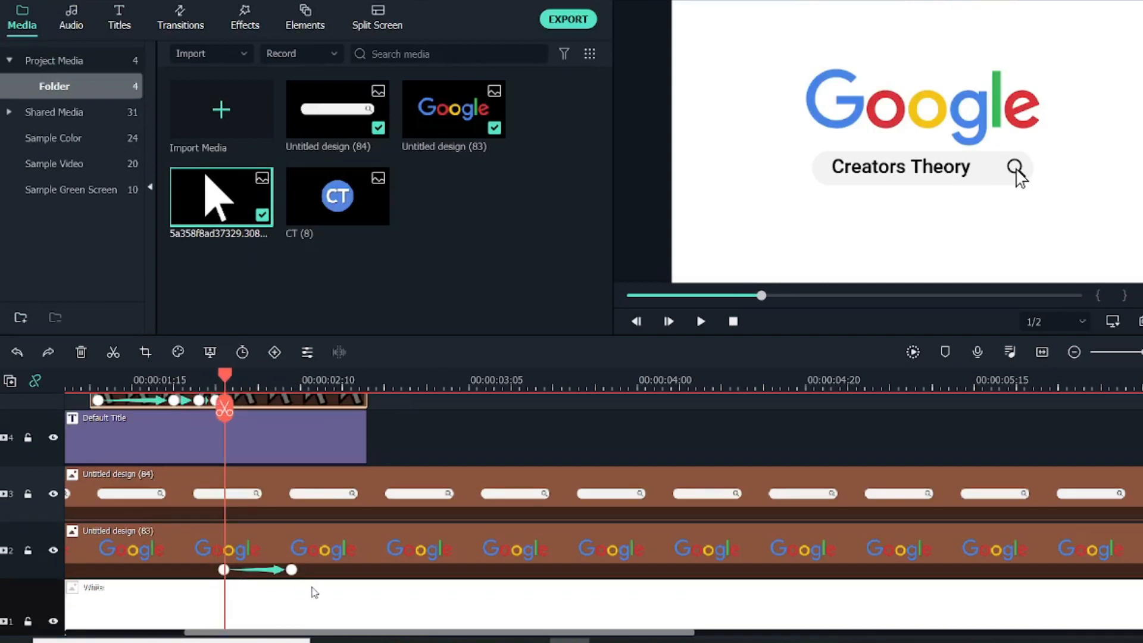
left_click(266, 496)
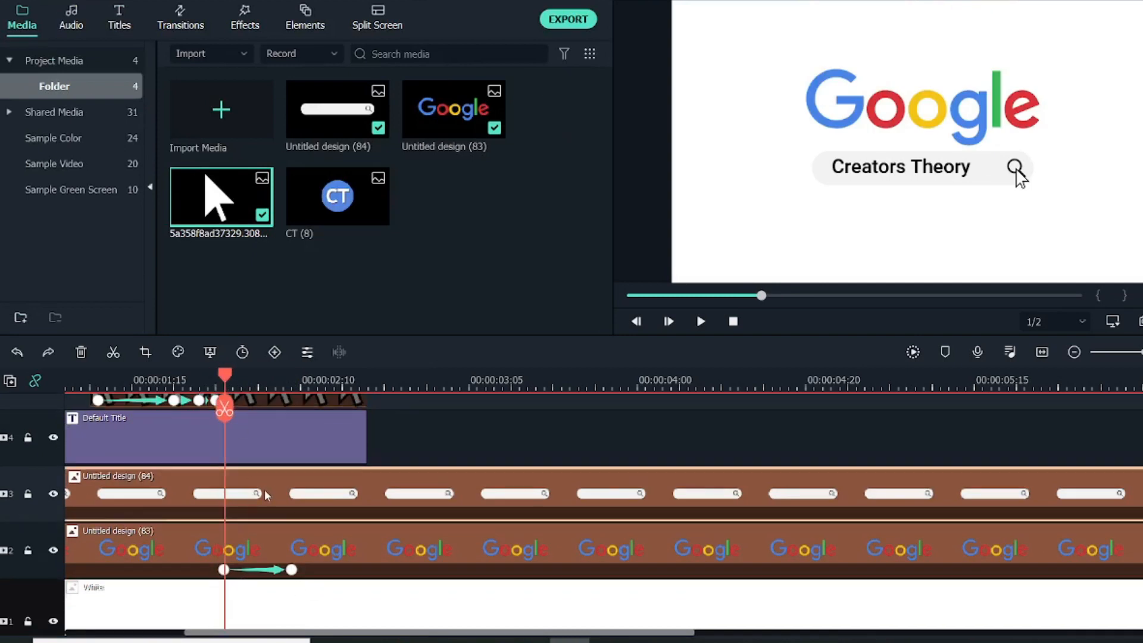
double_click(266, 496)
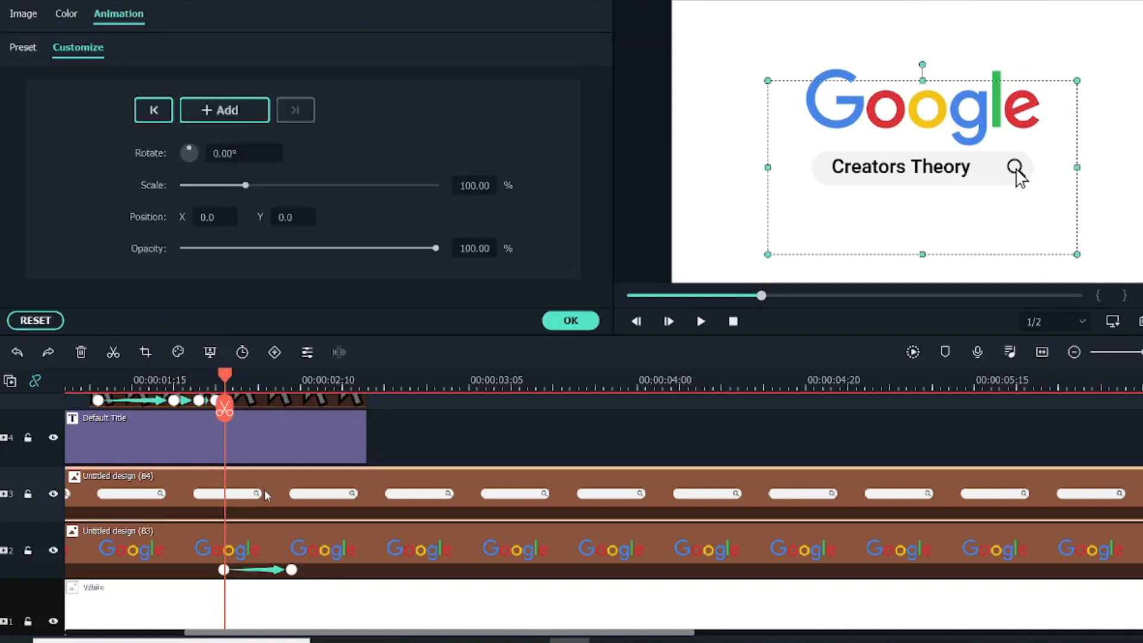
left_click(224, 110)
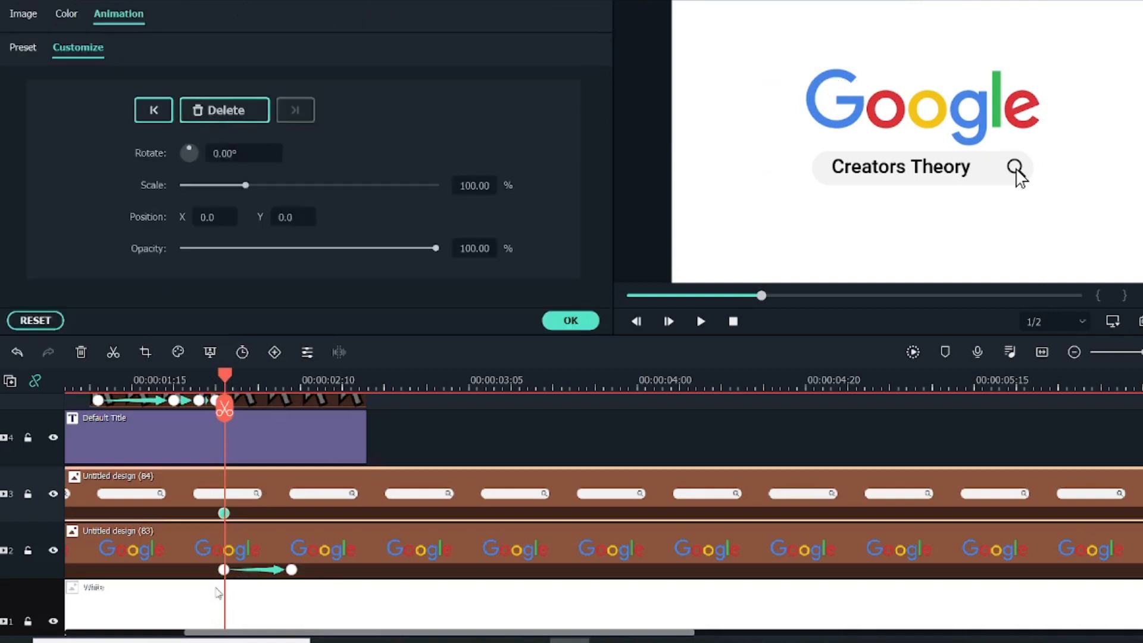
Create a second search bar keyframe at about 2.4 seconds with the Y position at 280 and preview the slide-out.
left_click_drag(229, 383, 292, 384)
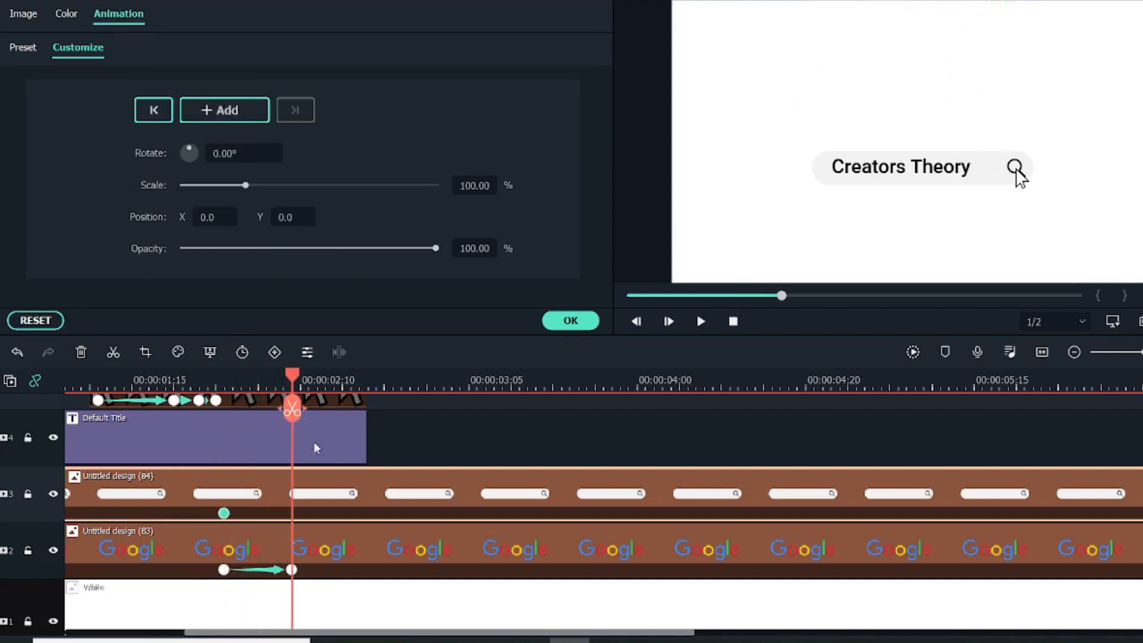
left_click(285, 217)
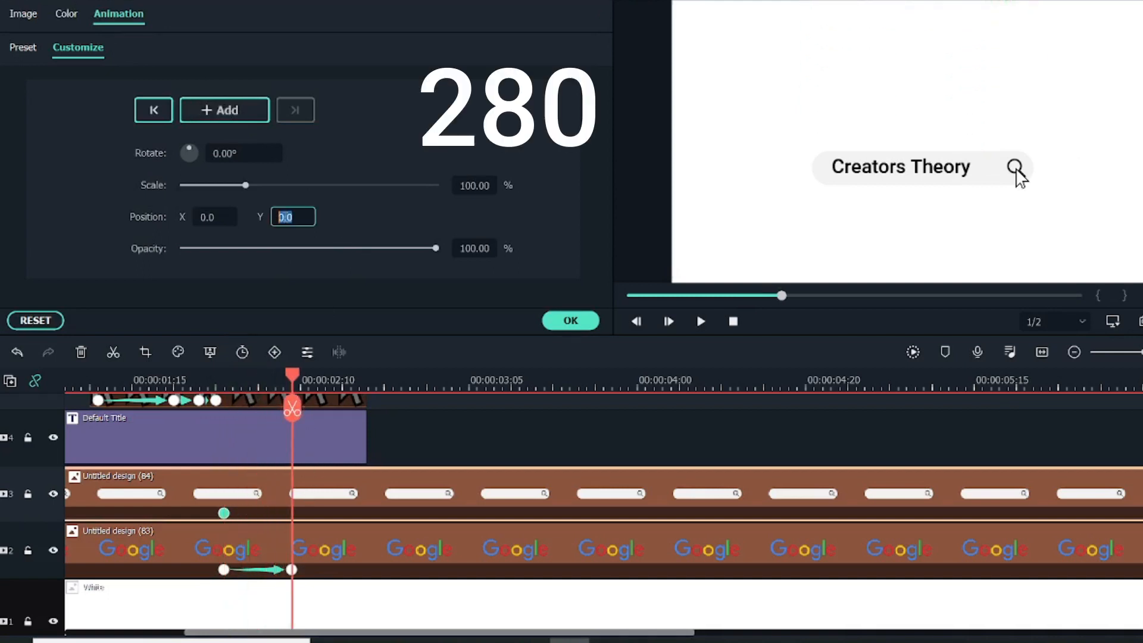
type("280")
left_click(570, 320)
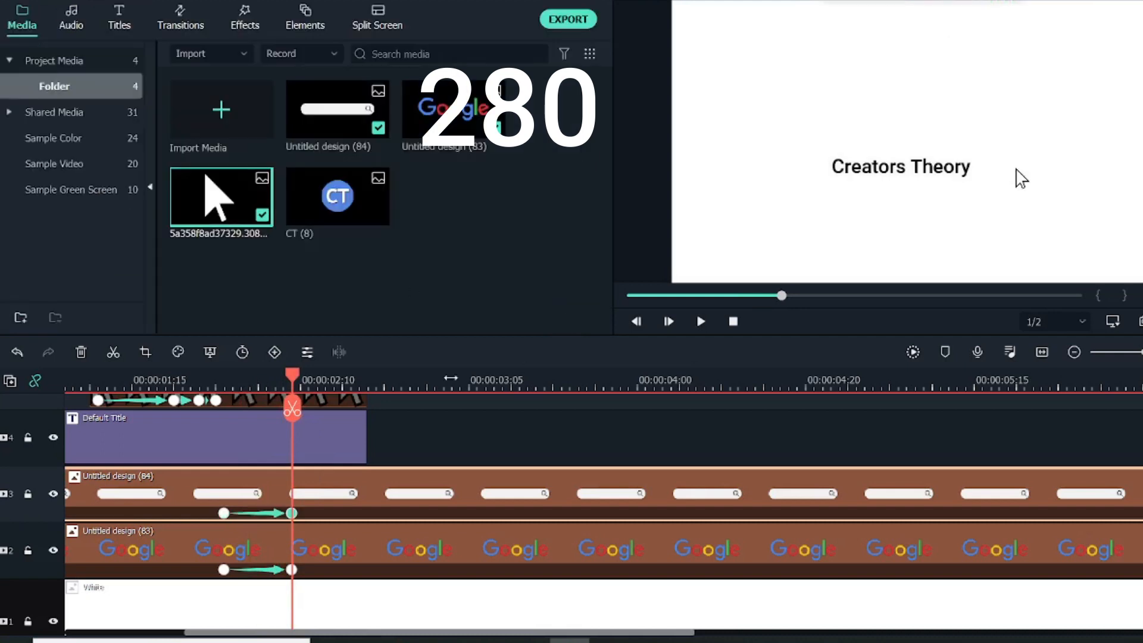
mouse_move(291, 376)
left_mouse_down()
mouse_move(216, 377)
mouse_move(275, 376)
left_mouse_up()
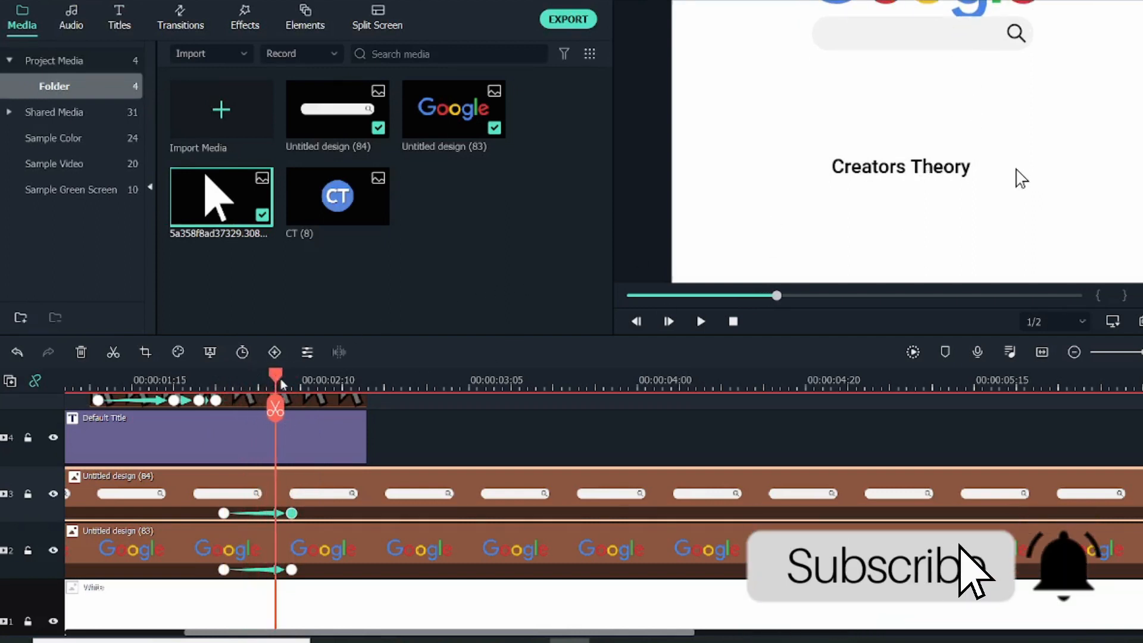
Trim the end of the search text title clip to just before 2 seconds, where the slide-out starts.
left_click_drag(268, 378, 227, 379)
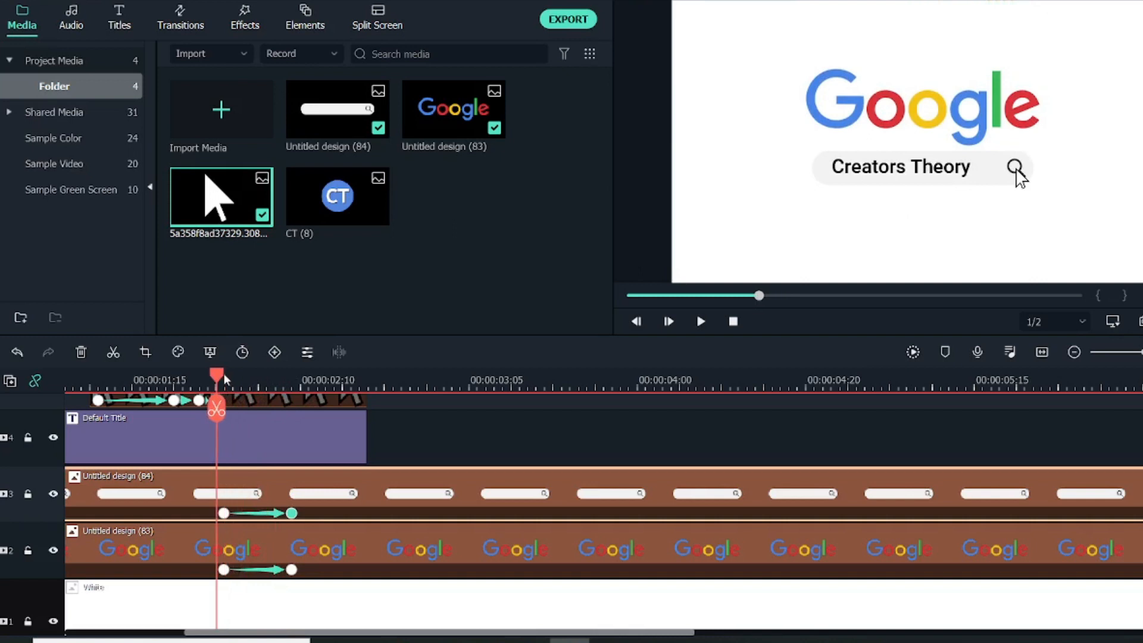
left_click(298, 419)
left_click_drag(365, 438, 215, 426)
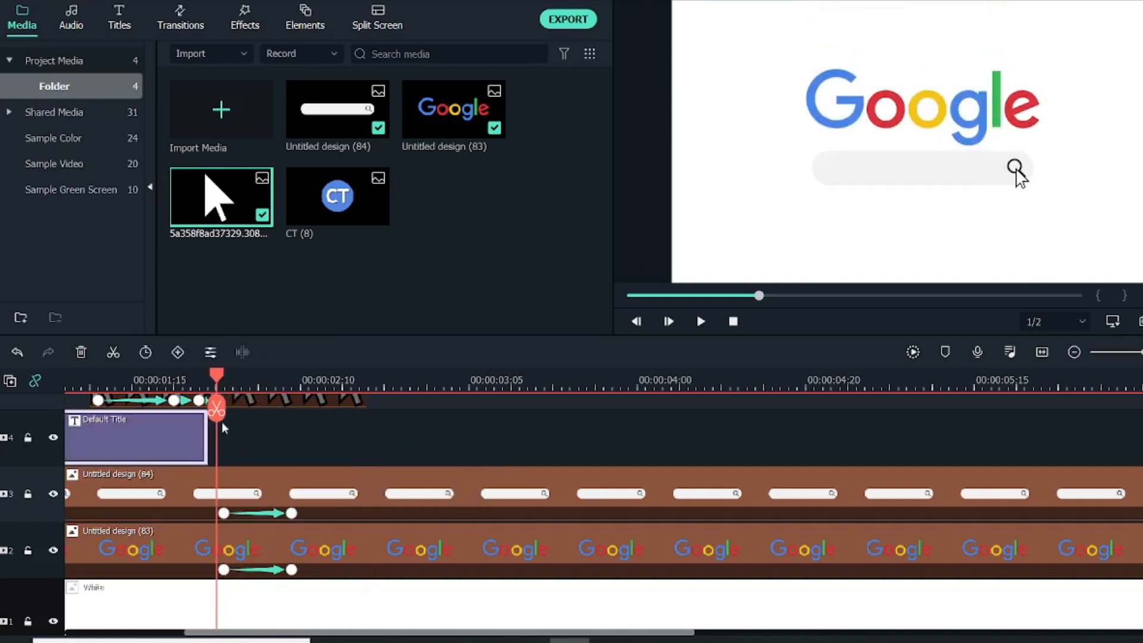
left_click_drag(219, 377, 220, 417)
Place the CT (8) image on a new track above the cursor at about 2 seconds and trim its end to about 4.5 seconds.
scroll(260, 445, "up", 3)
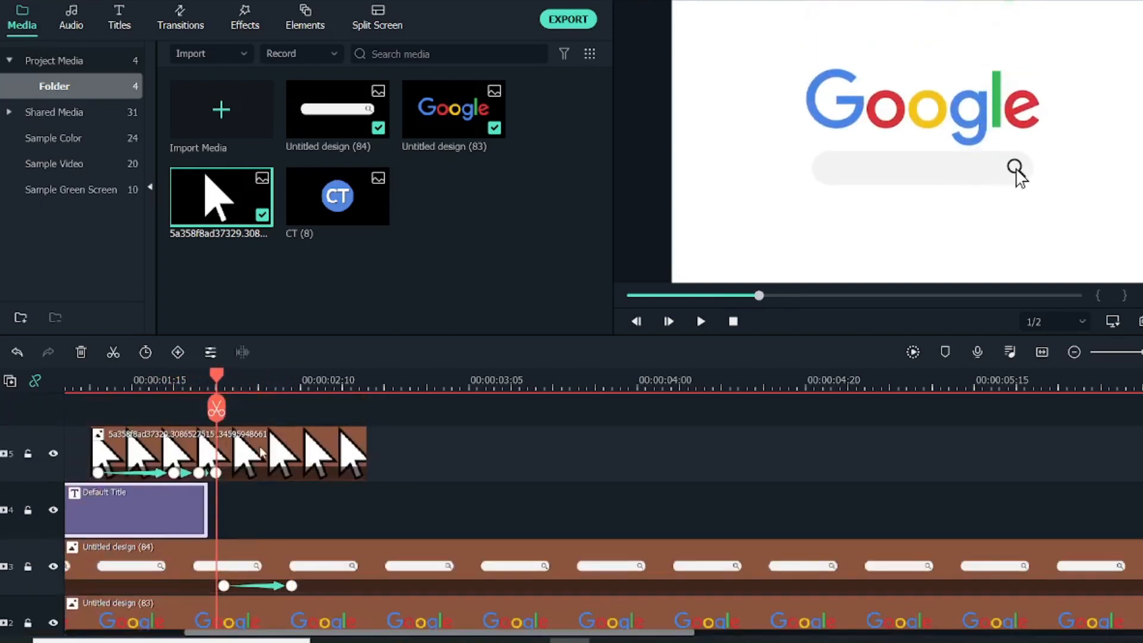
left_click(367, 200)
left_click_drag(254, 394, 465, 450)
left_click_drag(481, 382, 435, 381)
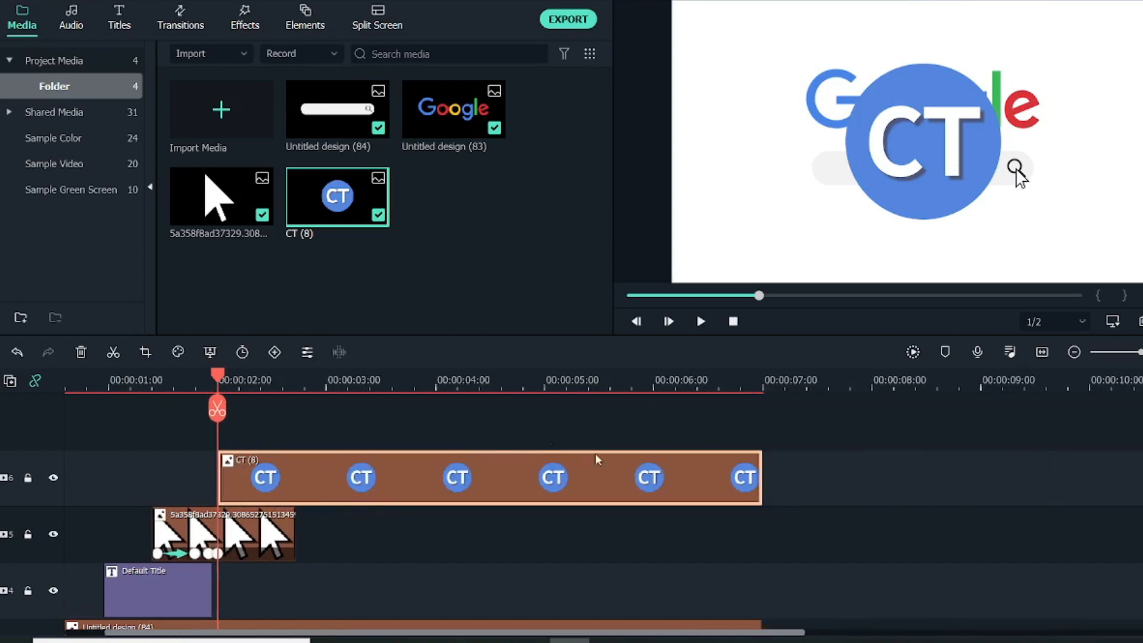
left_click_drag(762, 476, 490, 472)
Move the CT logo slightly up in the frame and add a keyframe to its clip where the search bar's slide-out ends.
scroll(310, 386, "down", 3)
left_click_drag(224, 387, 240, 391)
left_click_drag(252, 394, 260, 395)
scroll(297, 517, "up", 1)
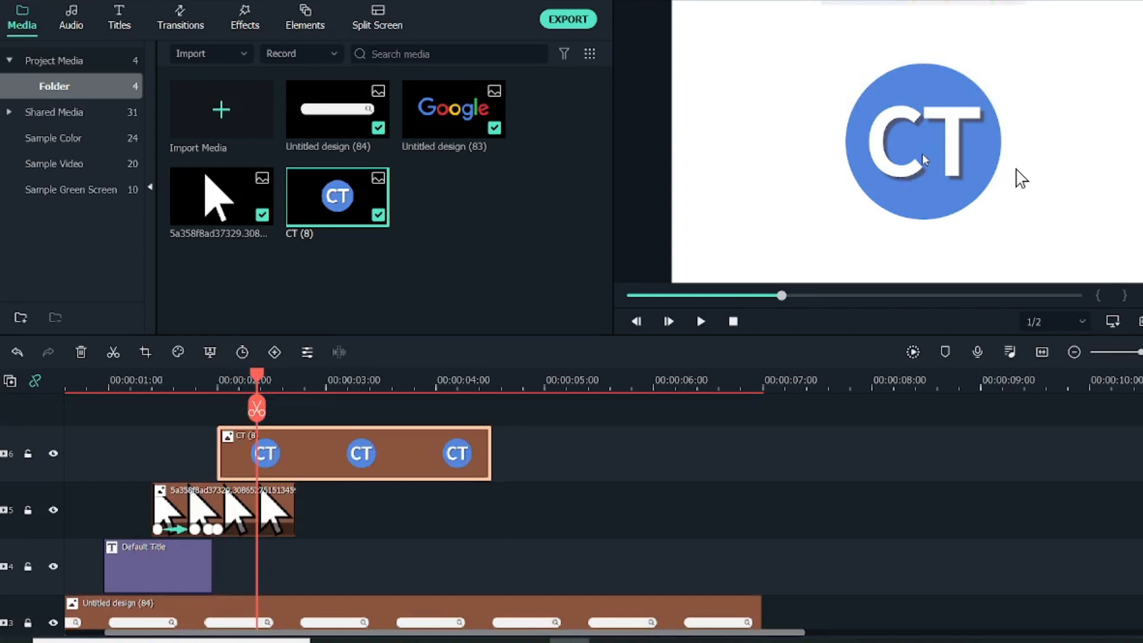
left_click_drag(925, 158, 922, 120)
double_click(341, 470)
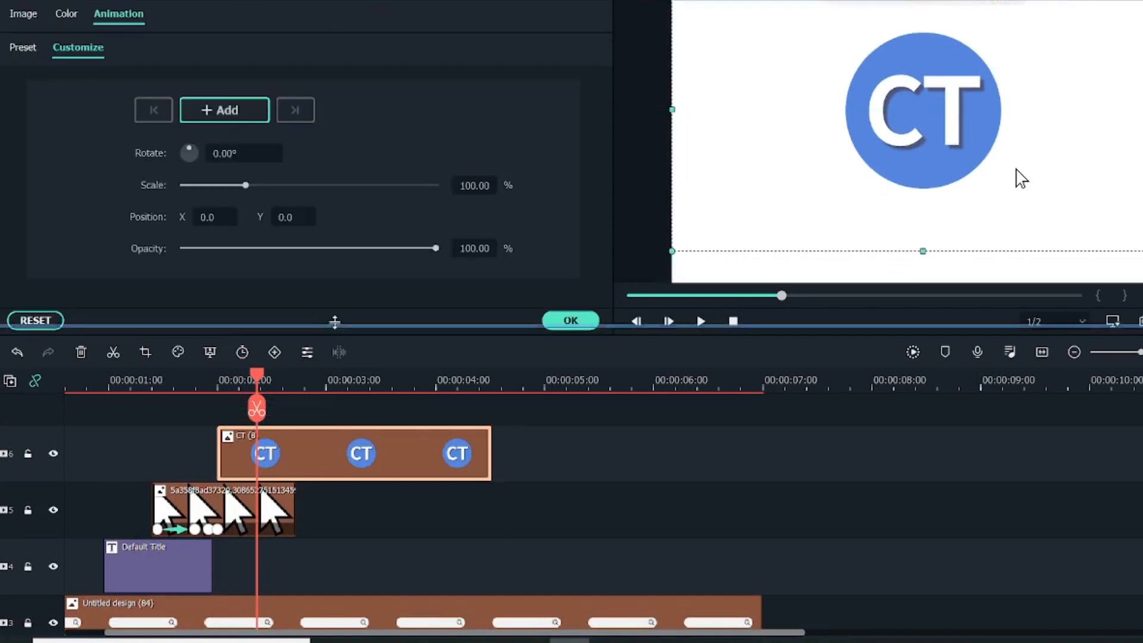
left_click_drag(335, 336, 336, 320)
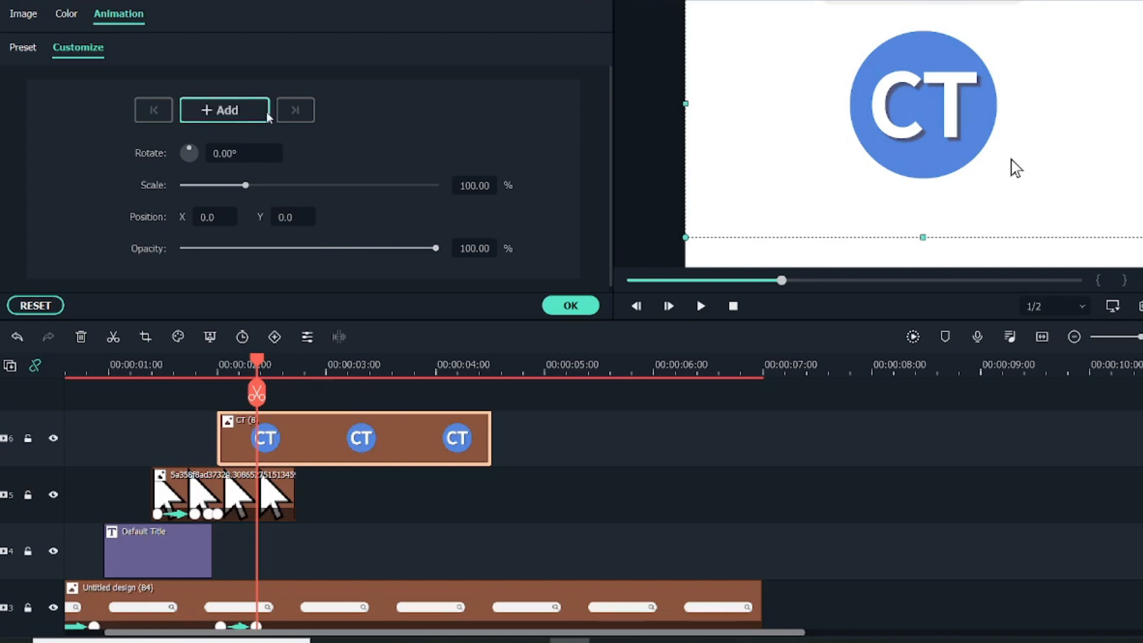
left_click(242, 115)
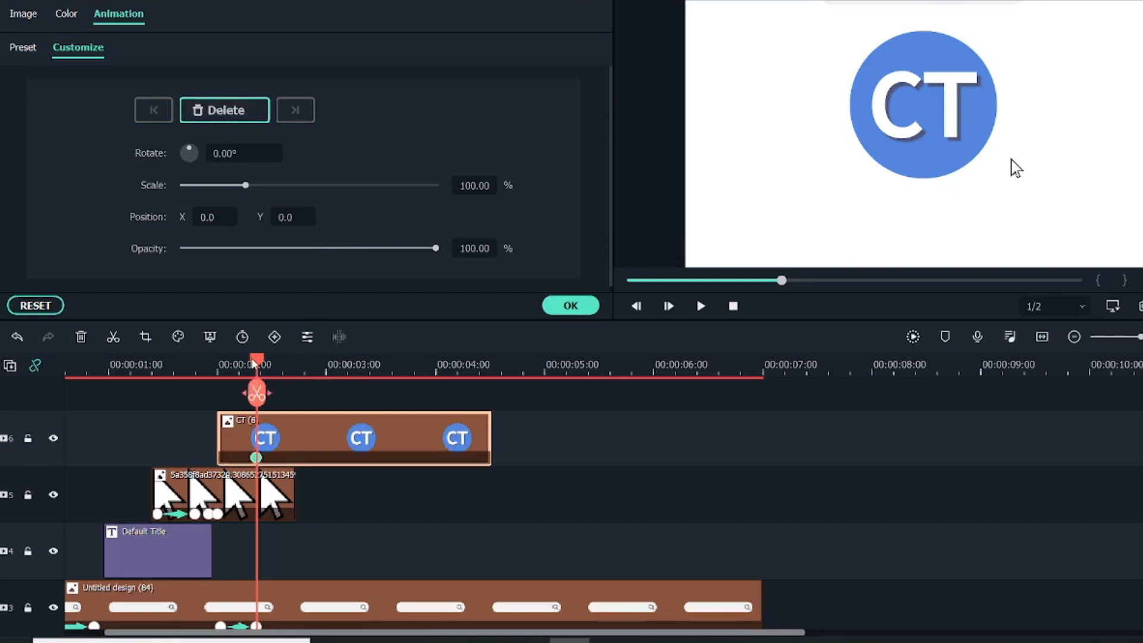
Create a CT logo keyframe at about 2 seconds with the logo moved below the frame, and accept the slide-in animation.
left_click_drag(258, 363, 218, 364)
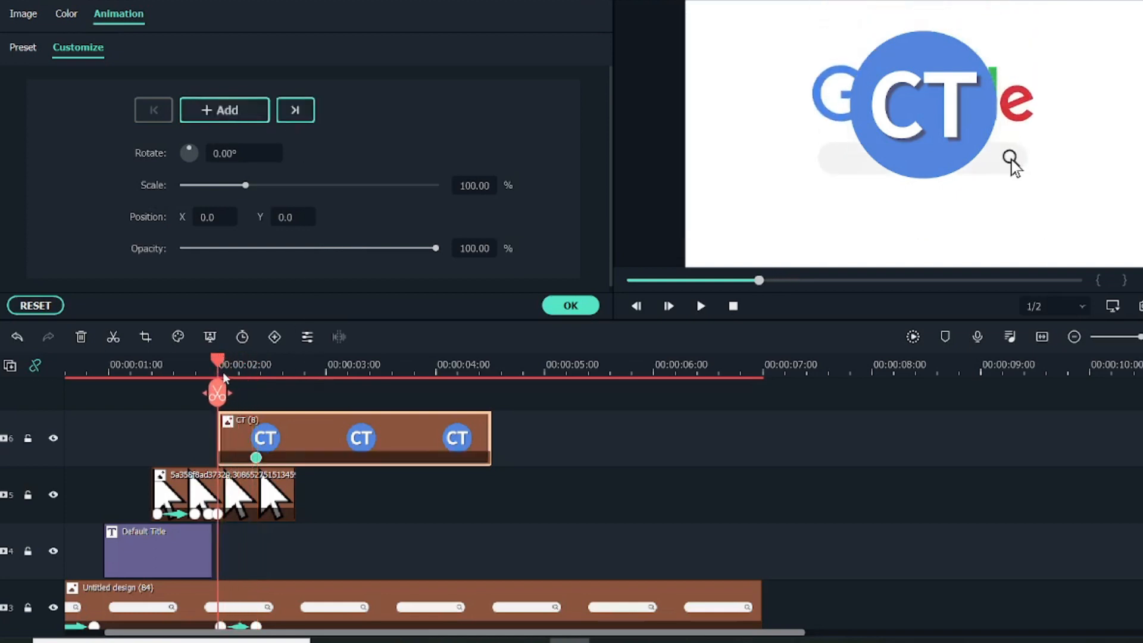
left_click(221, 366)
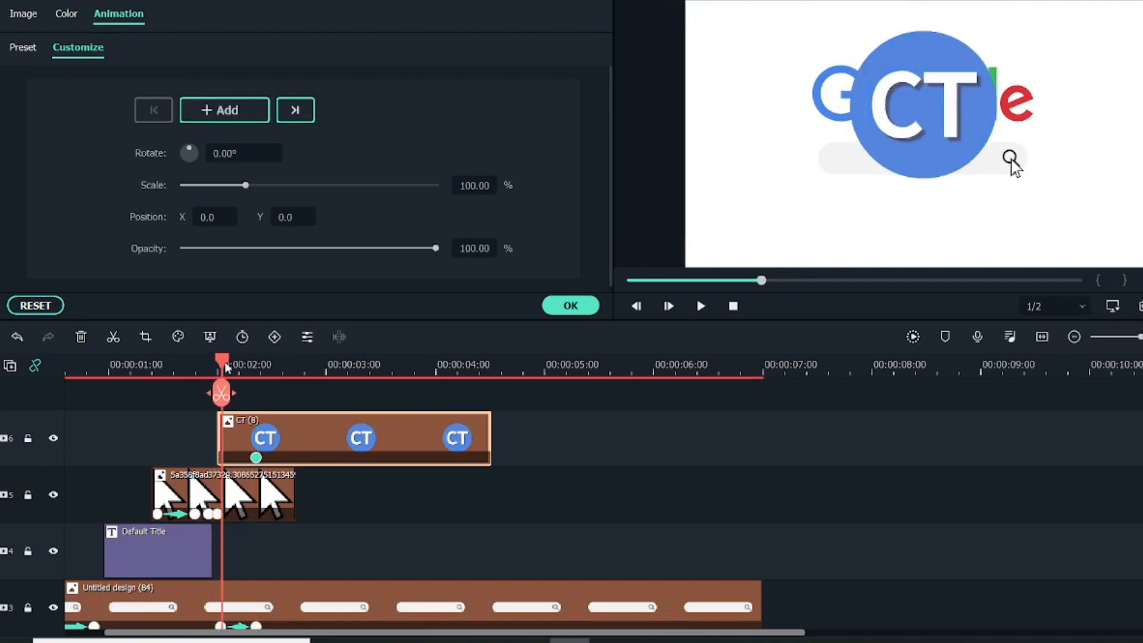
scroll(256, 509, "down", 2)
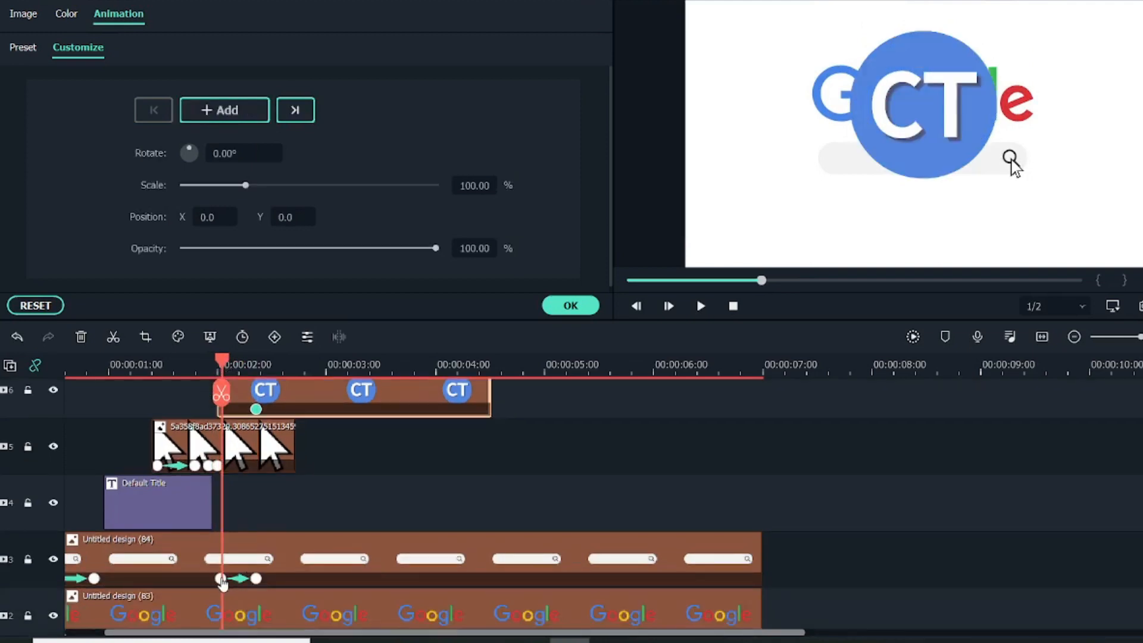
left_click(895, 70)
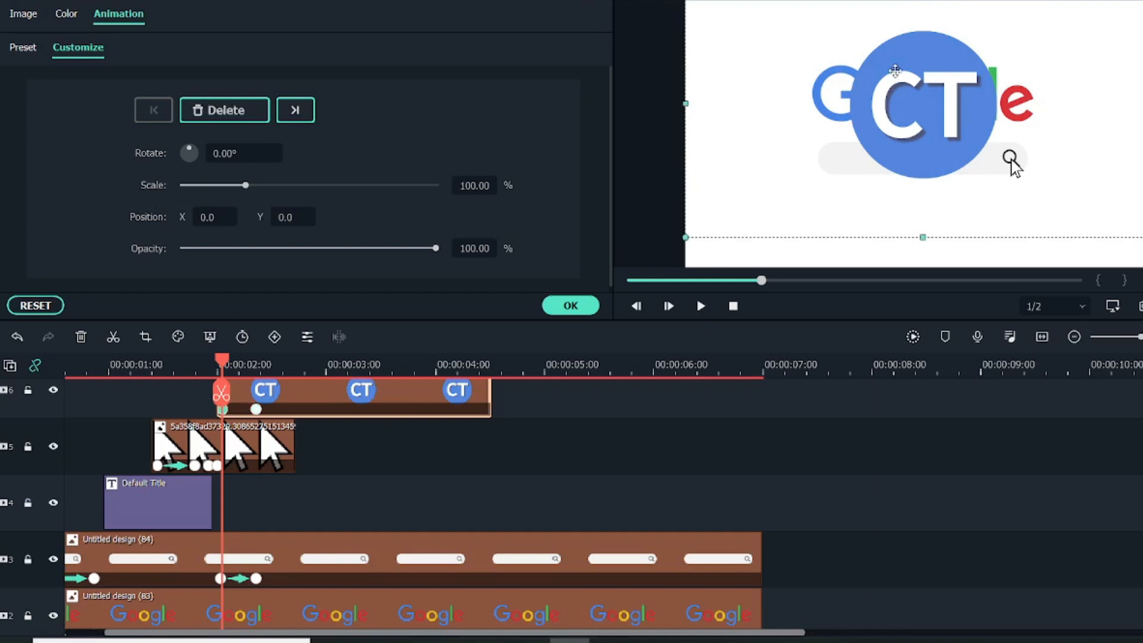
left_click_drag(896, 72, 896, 337)
left_click_drag(225, 370, 266, 385)
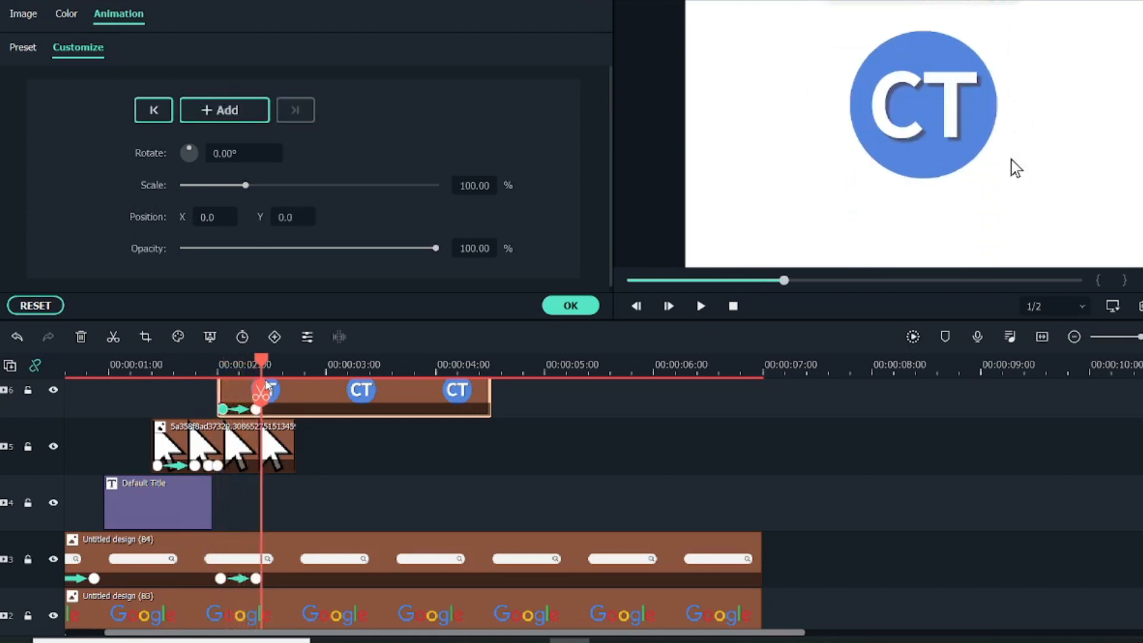
left_click(583, 311)
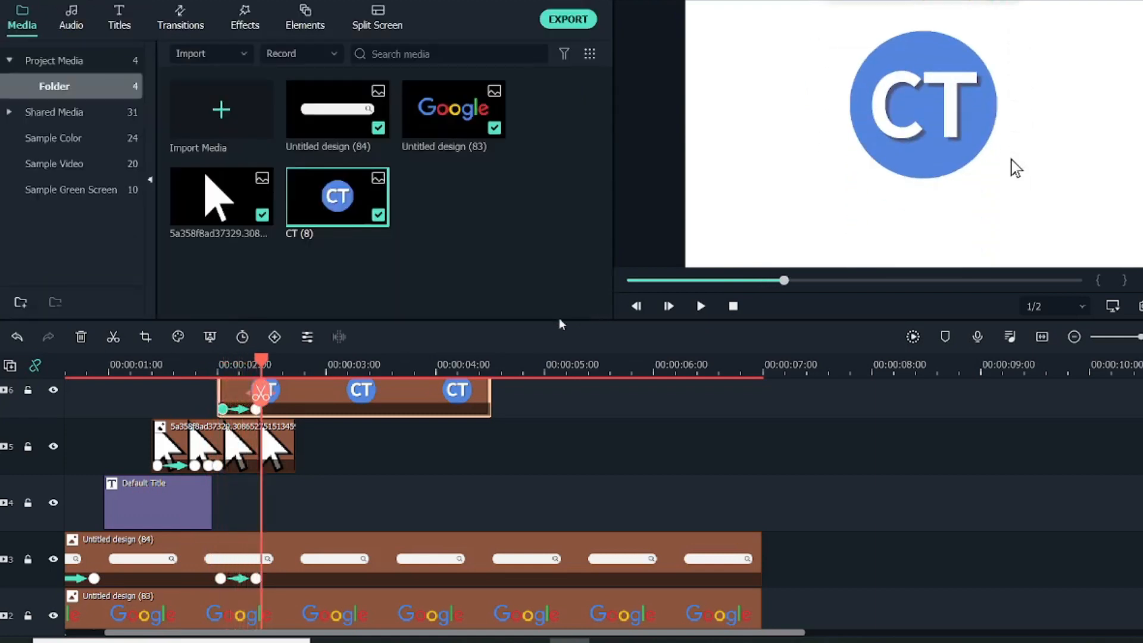
Add a default title on a new track above the CT logo clip, starting at about 2.4 seconds.
scroll(366, 536, "down", 1)
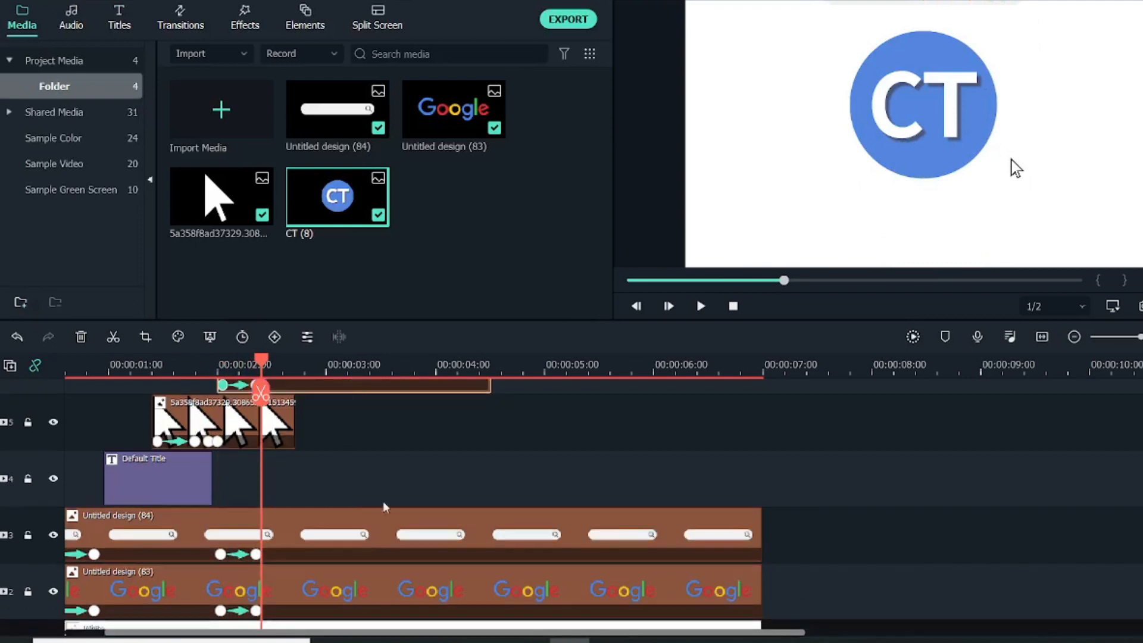
scroll(329, 367, "up", 3)
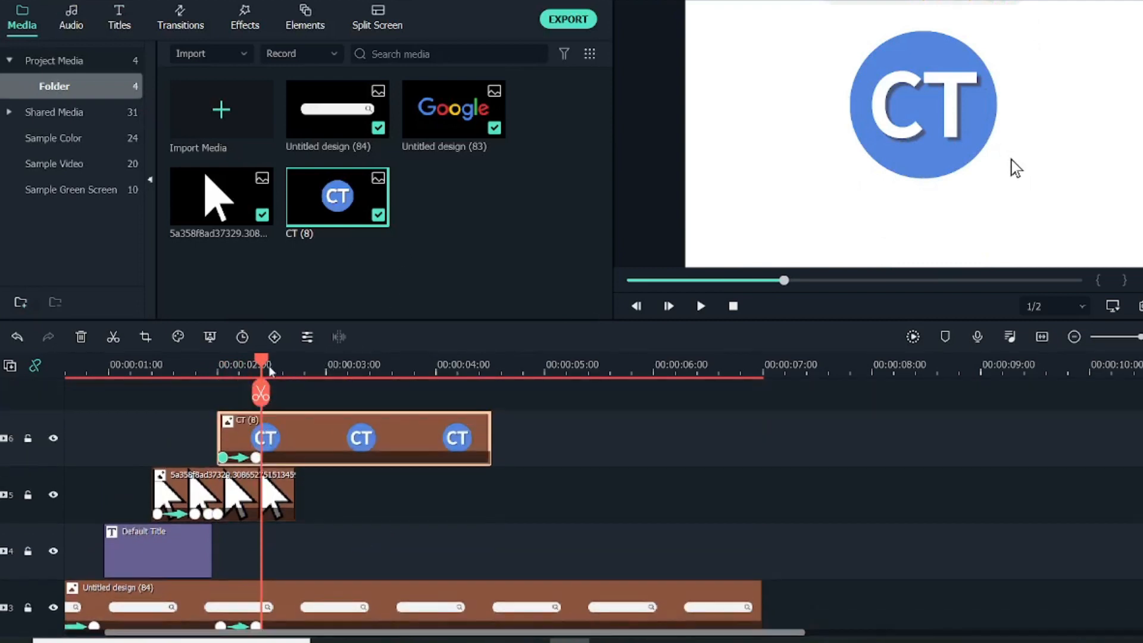
left_click_drag(266, 364, 276, 367)
left_click(119, 18)
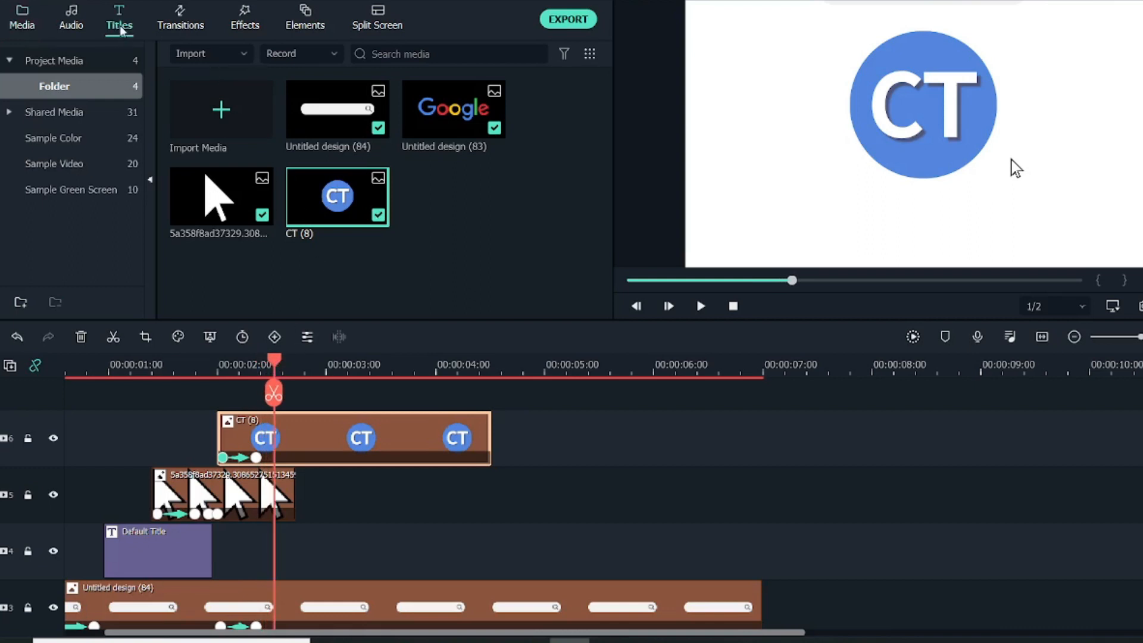
left_click_drag(189, 120, 263, 408)
Replace the placeholder text of the new title above the CT logo clip with "Creators Theory".
double_click(342, 439)
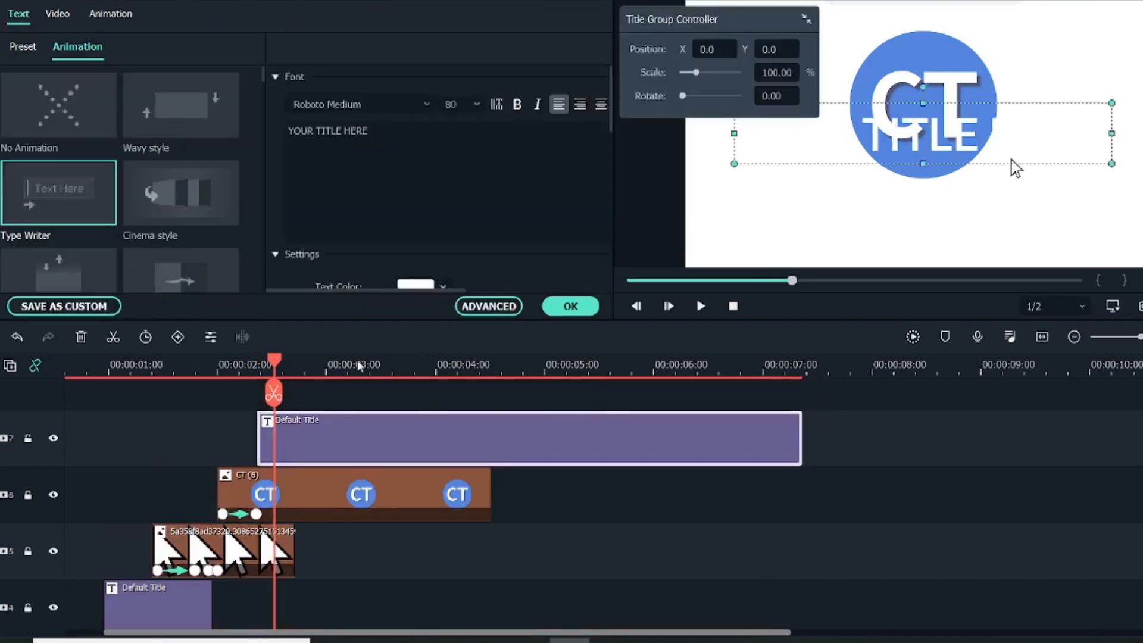
left_click(328, 125)
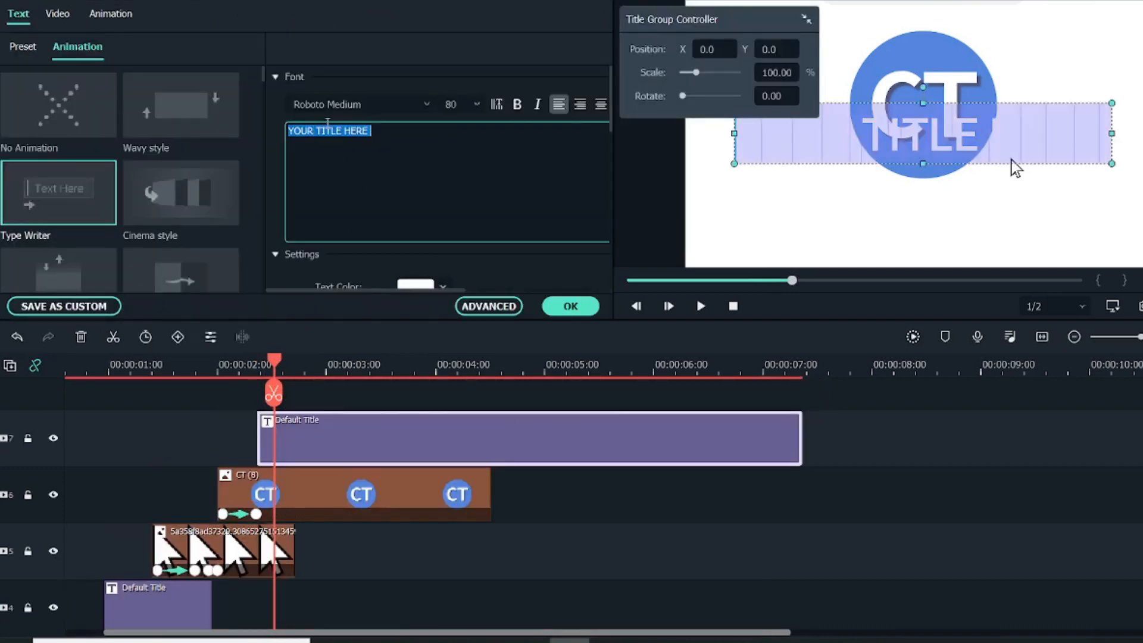
type("Crea")
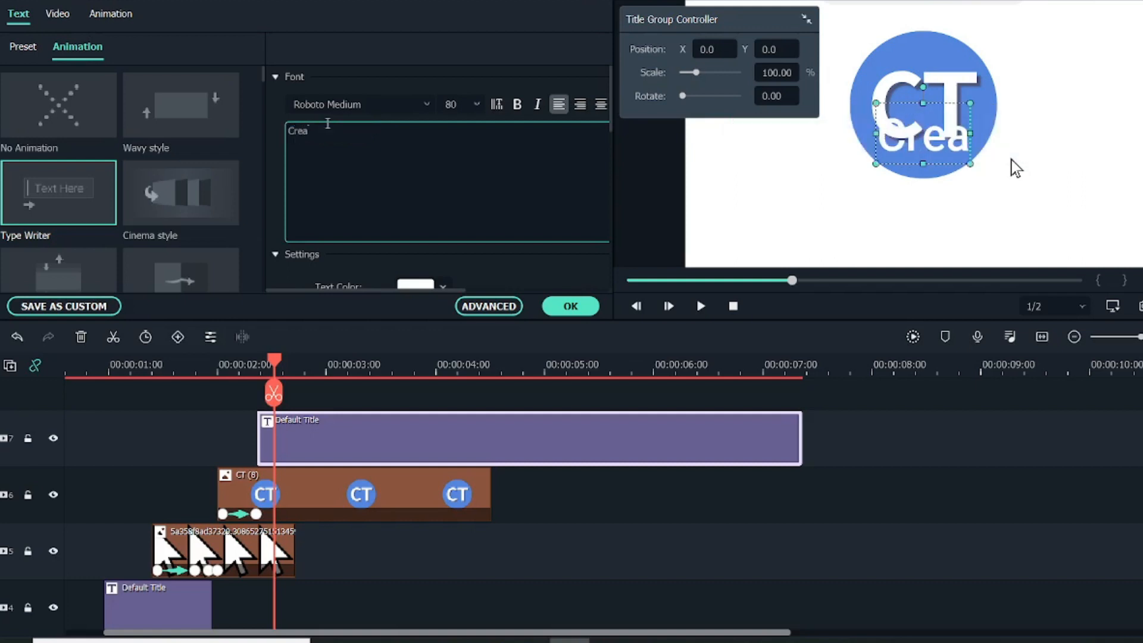
type("tors Theory")
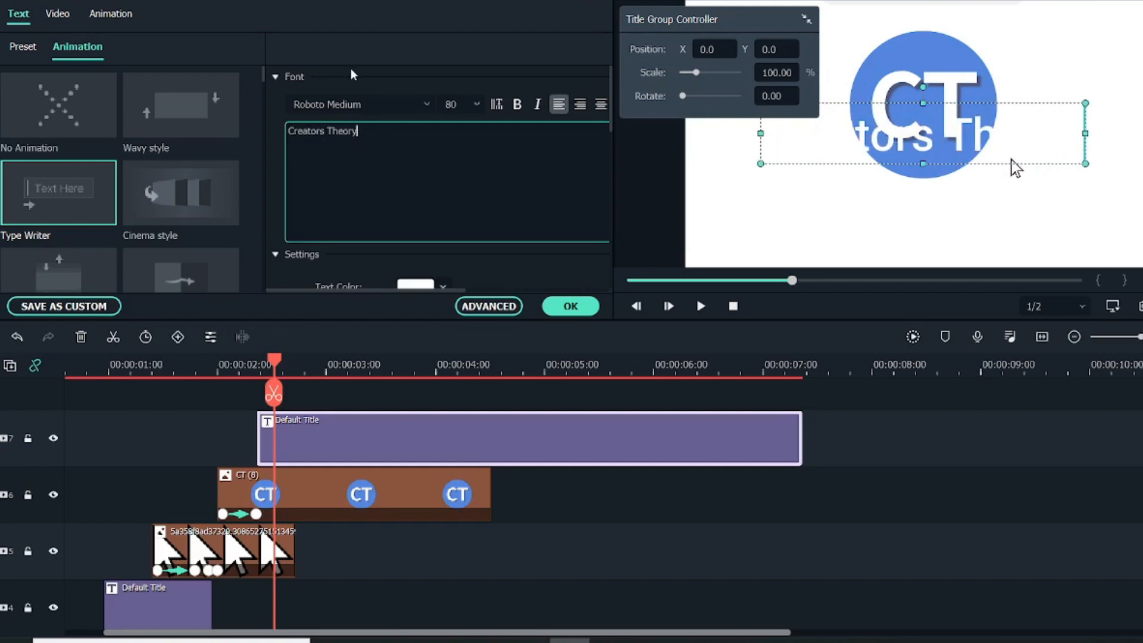
Set the Creators Theory title's font to Bebas Neue and its text color to black.
left_click(371, 103)
type("Bw")
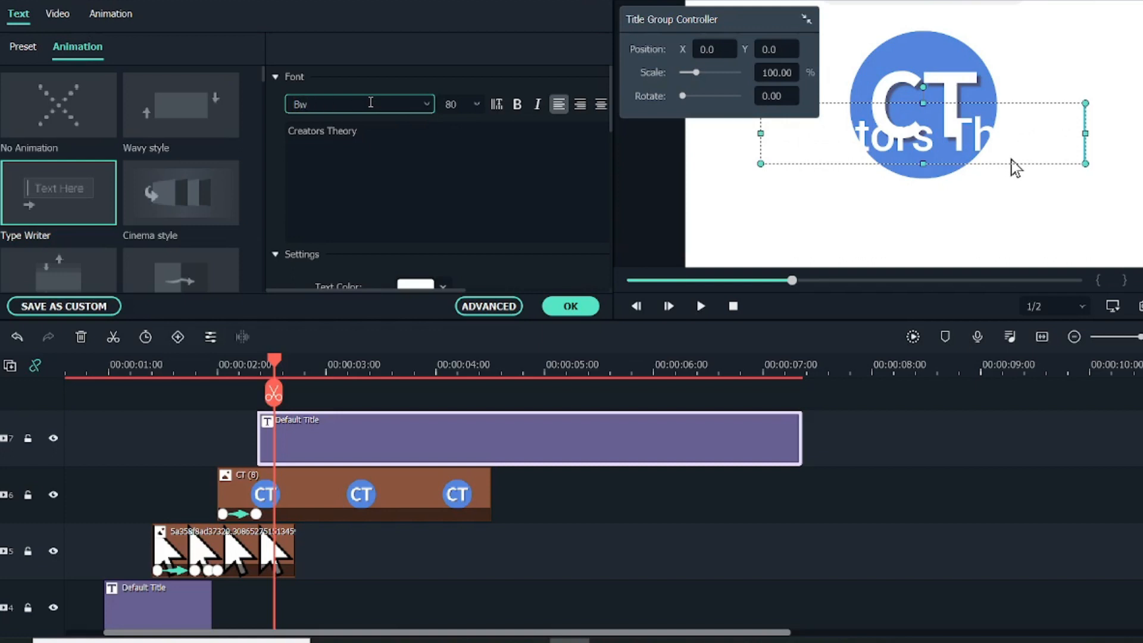
type("e")
key("Return")
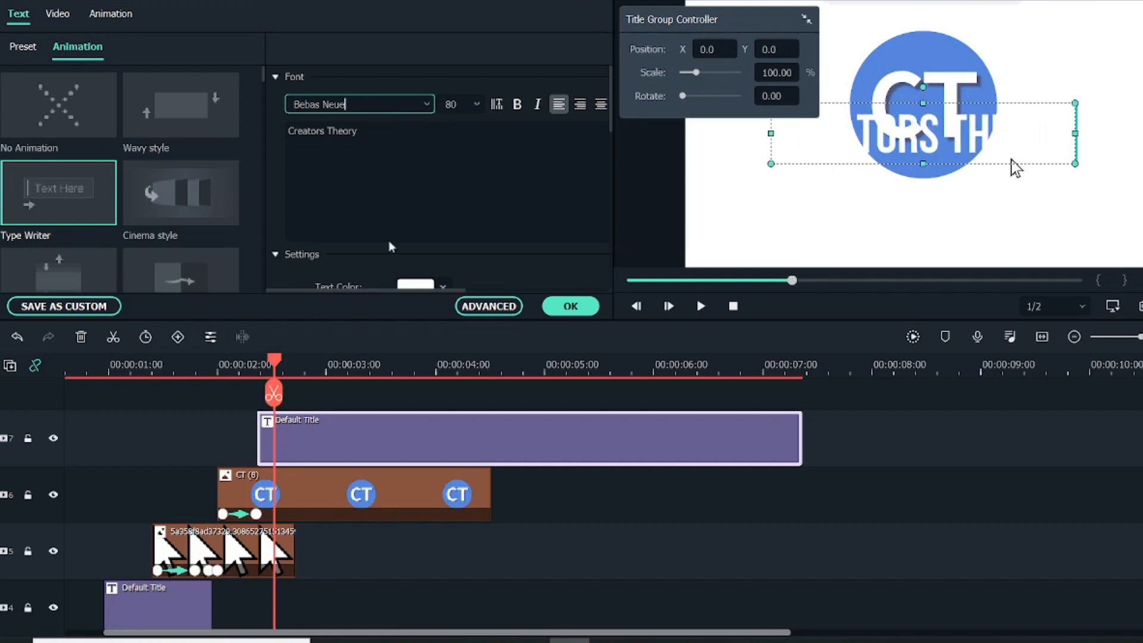
scroll(391, 244, "down", 1)
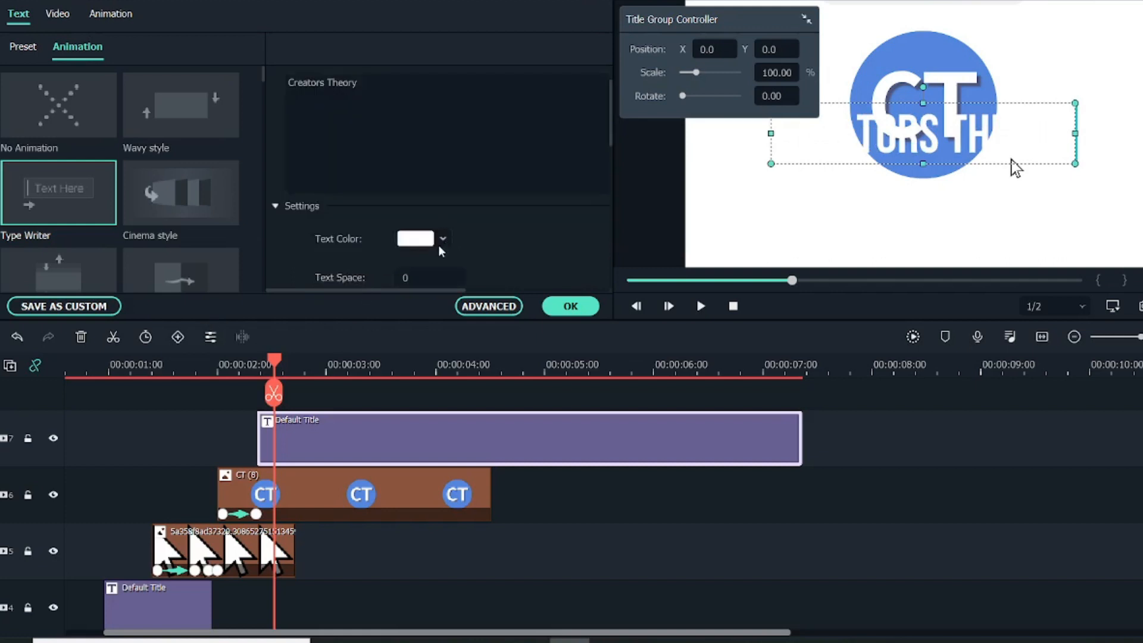
left_click(440, 241)
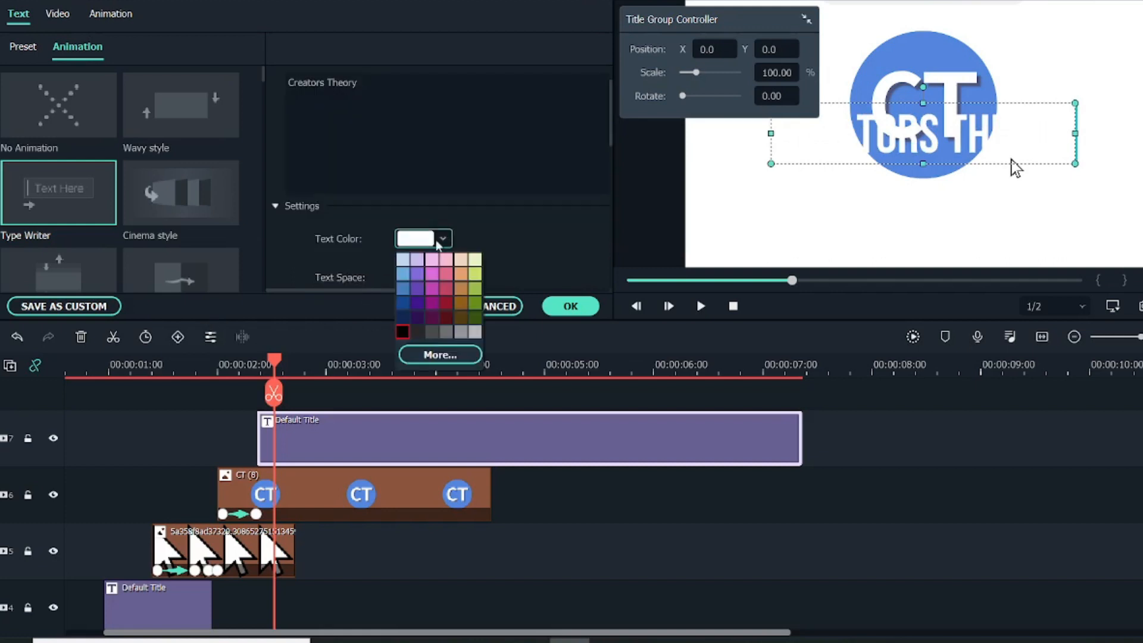
left_click(403, 333)
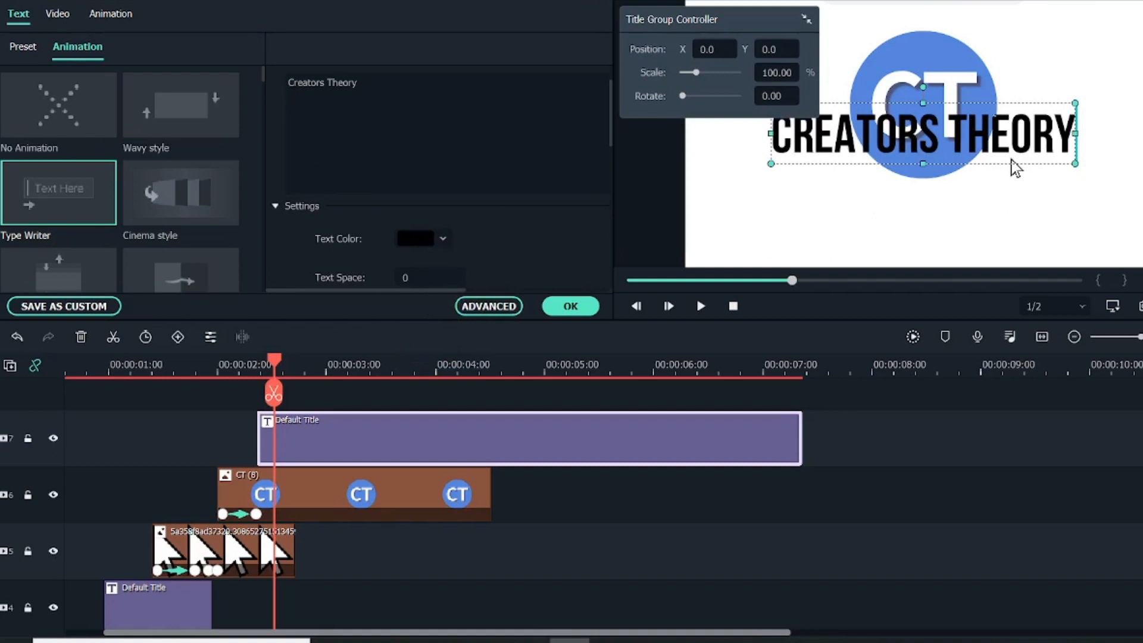
Place the title below the CT logo at Y -126 in BebasNeueBook and trim its clip to end at about 4 seconds.
left_click_drag(719, 46, 721, 46)
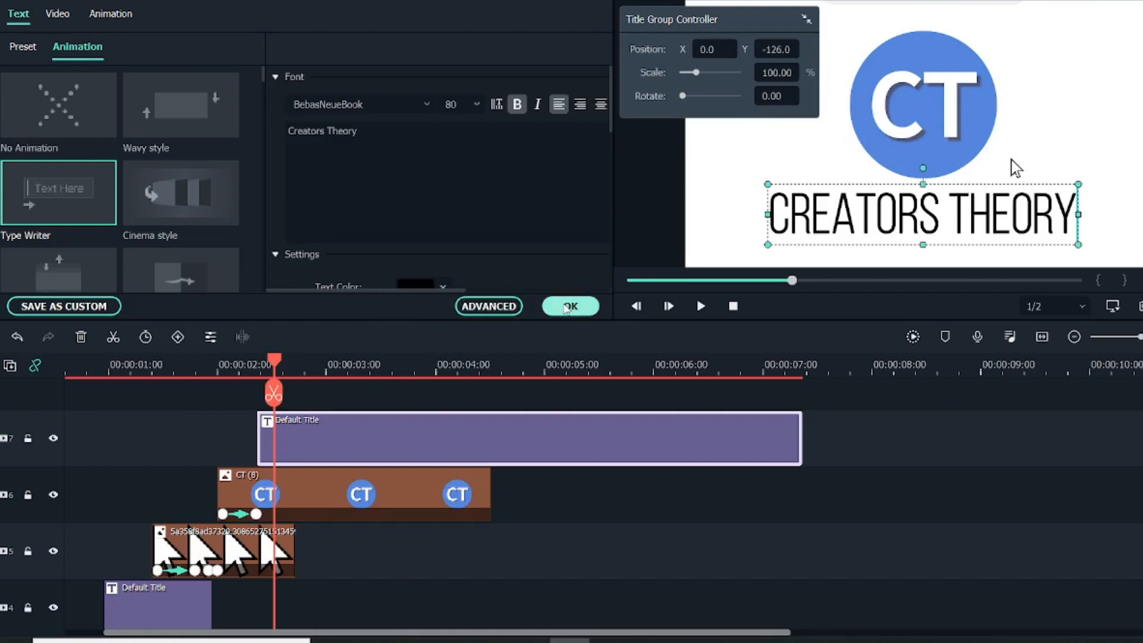
left_click(571, 306)
left_click_drag(802, 427, 435, 444)
Play the intro from the beginning through the logo and title reveal to check the animation timing.
scroll(315, 393, "down", 3)
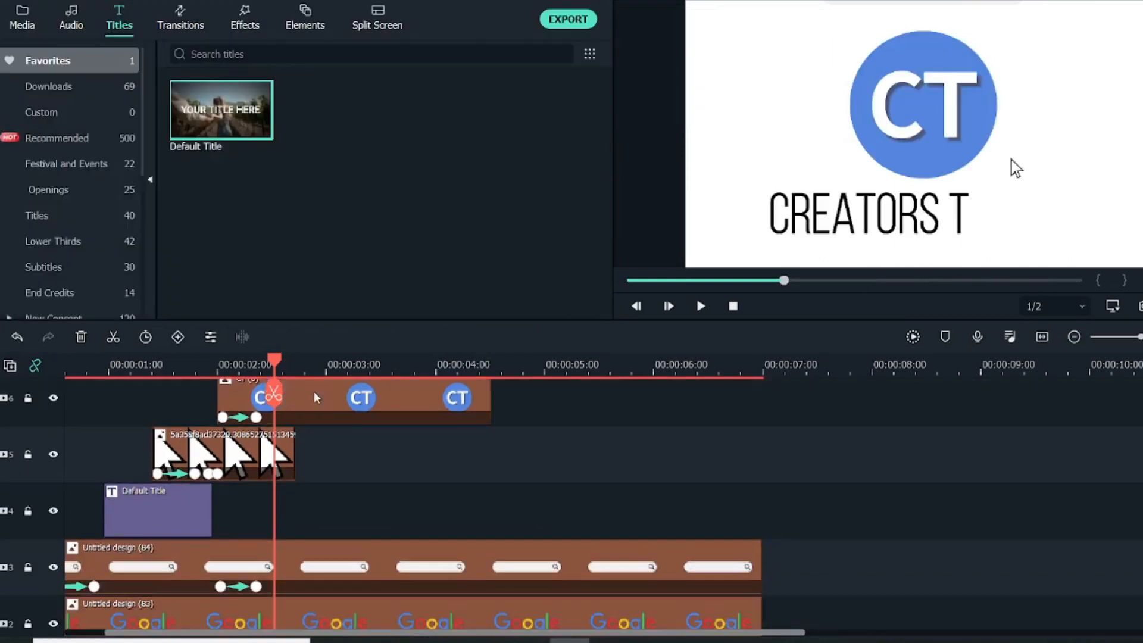
left_click_drag(274, 362, 13, 346)
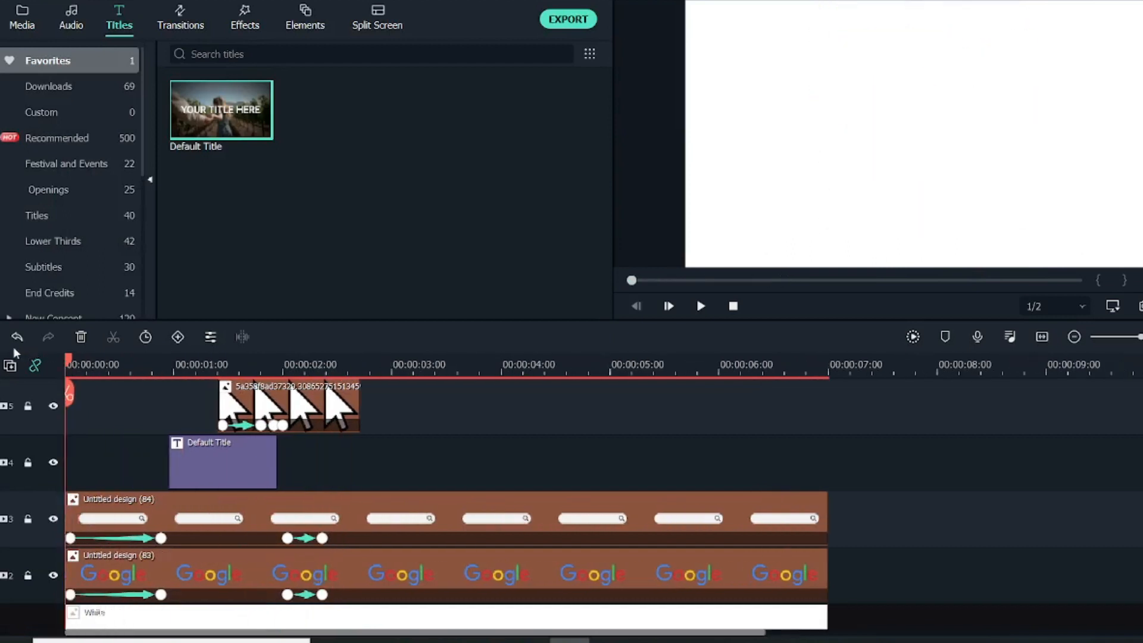
left_click(701, 306)
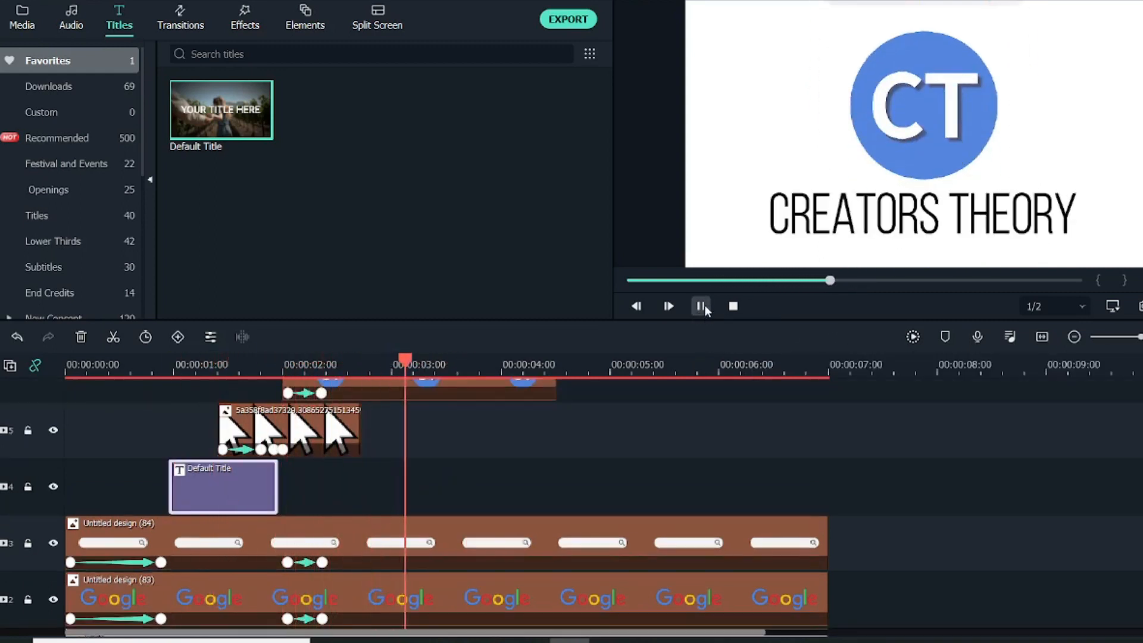
left_click(702, 306)
Extend the end of the cursor image clip to about 3.3 seconds.
scroll(566, 440, "up", 2)
left_click(325, 499)
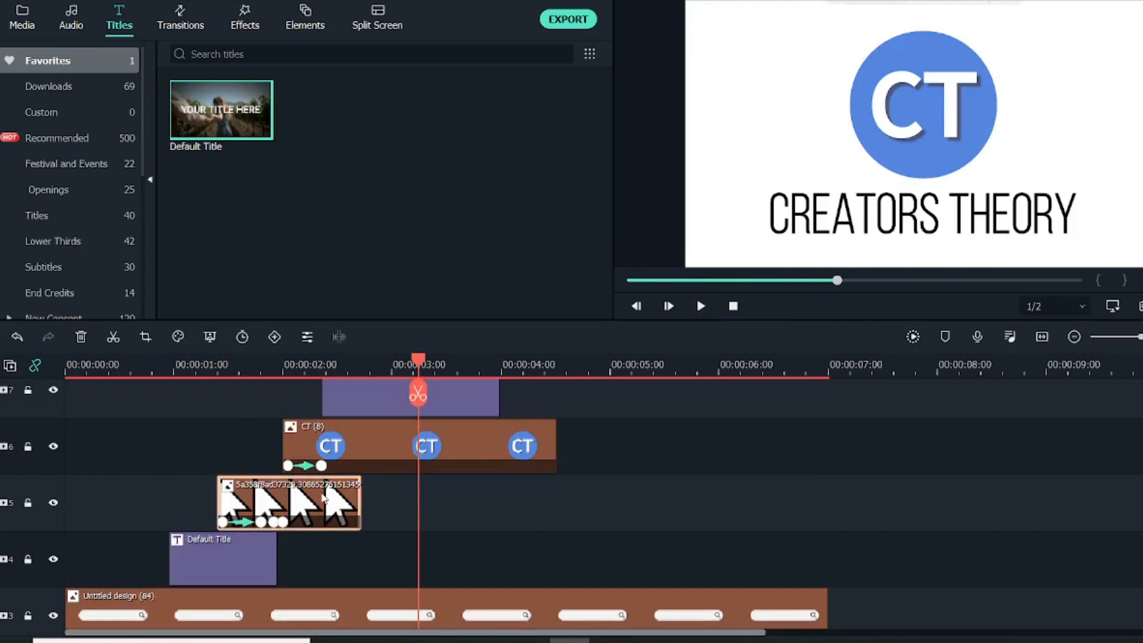
left_click_drag(361, 504, 430, 504)
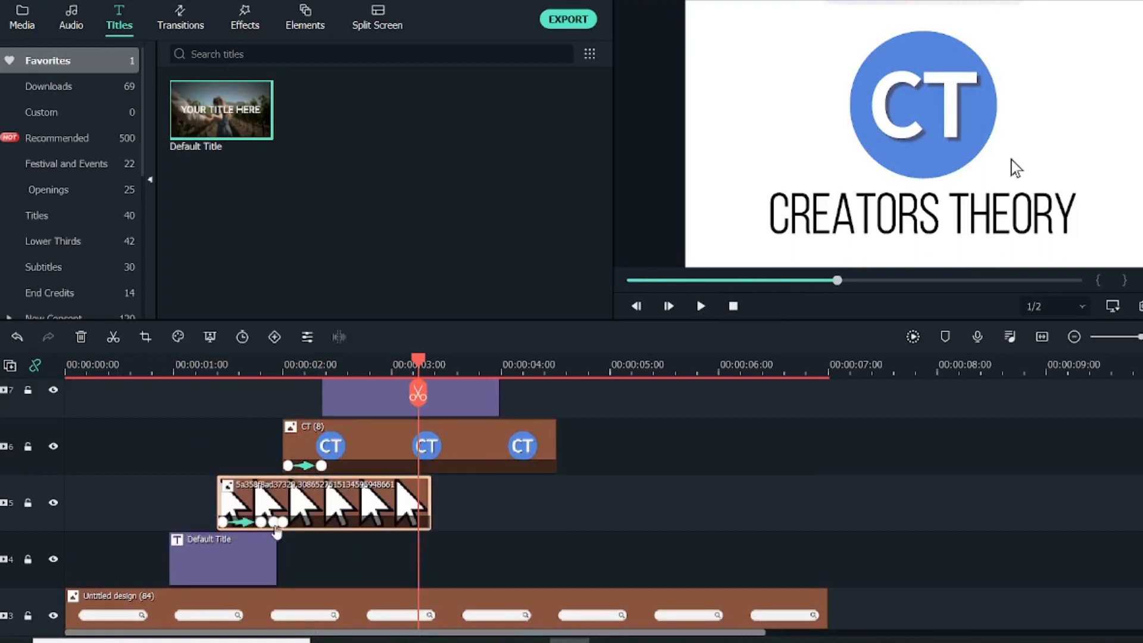
Shift the search text's title clip below the cursor track later so it starts at about 1.2 seconds.
left_click(268, 558)
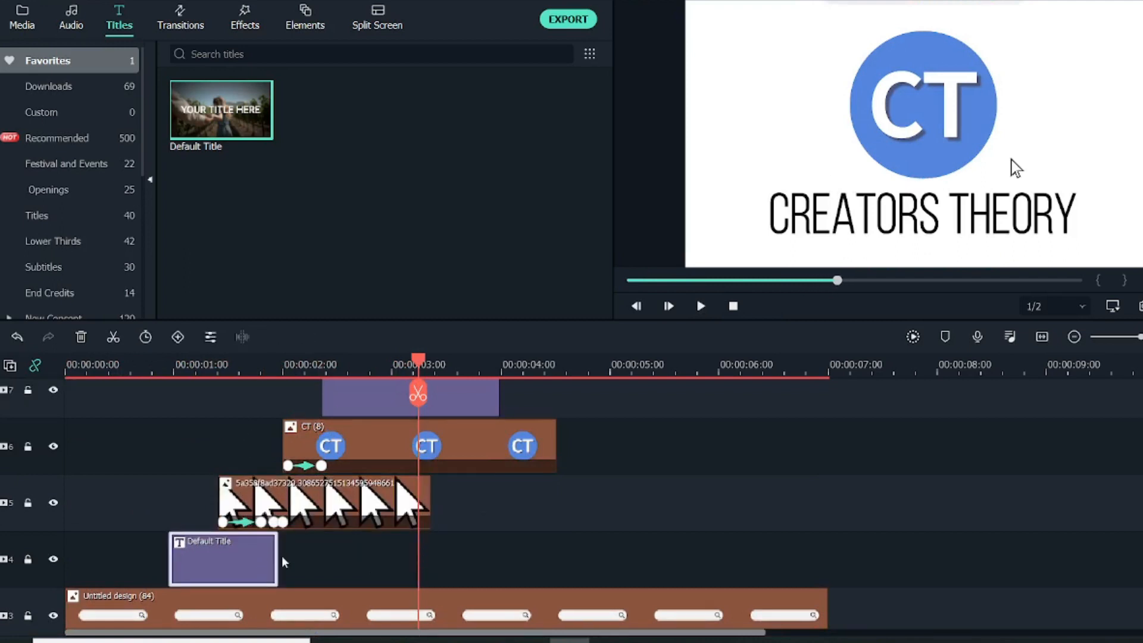
left_click_drag(271, 558, 300, 558)
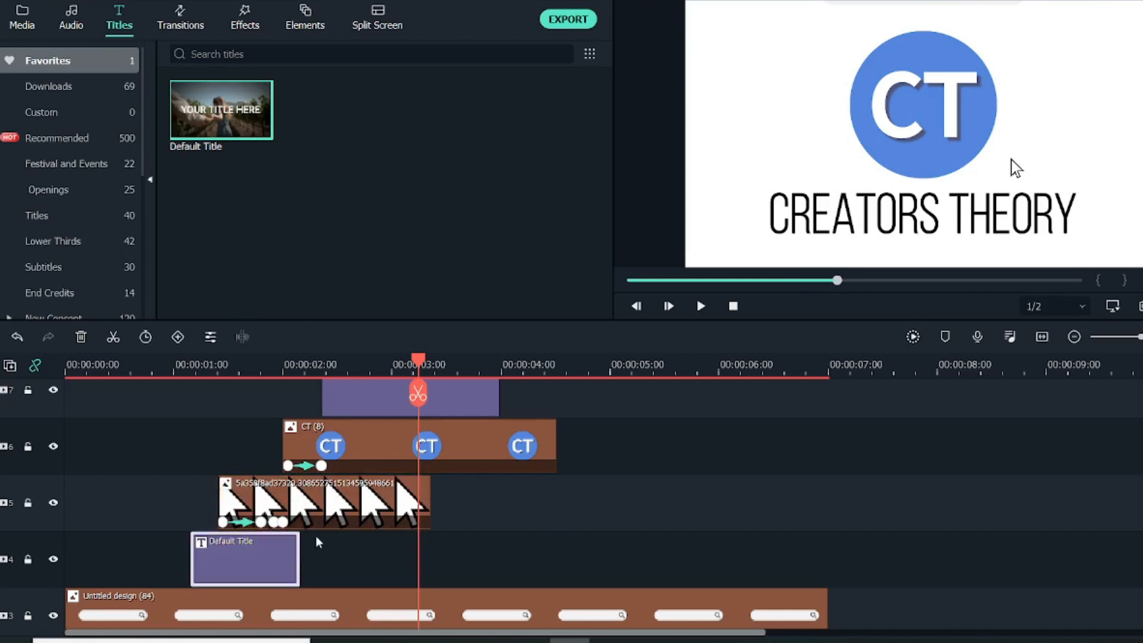